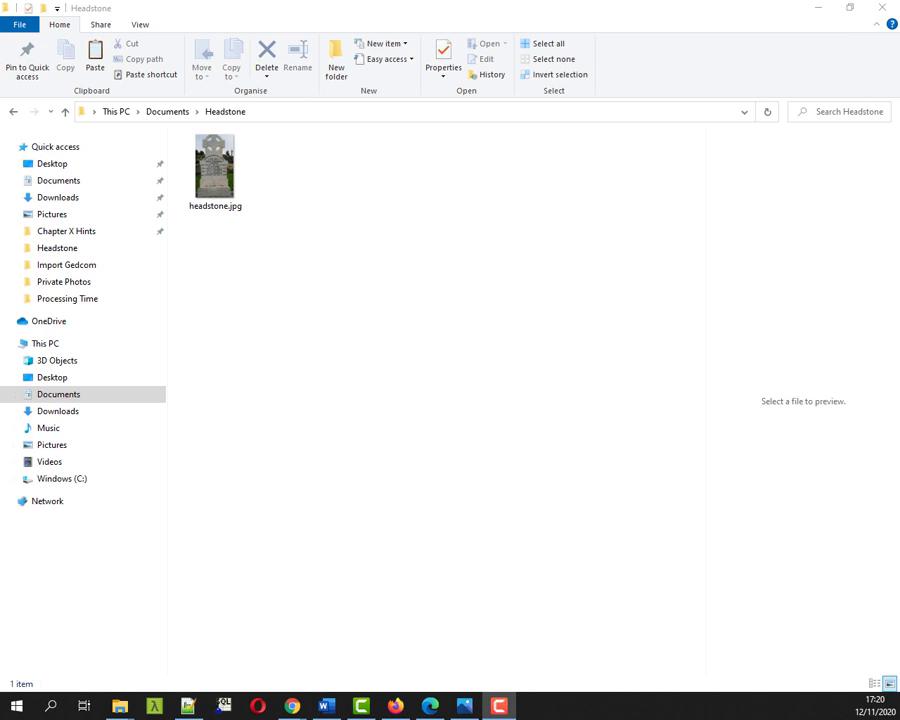
Launch Paint from the Start search and open the headstone.jpg photo
{"action": "left_click", "coordinate": [51, 706]}
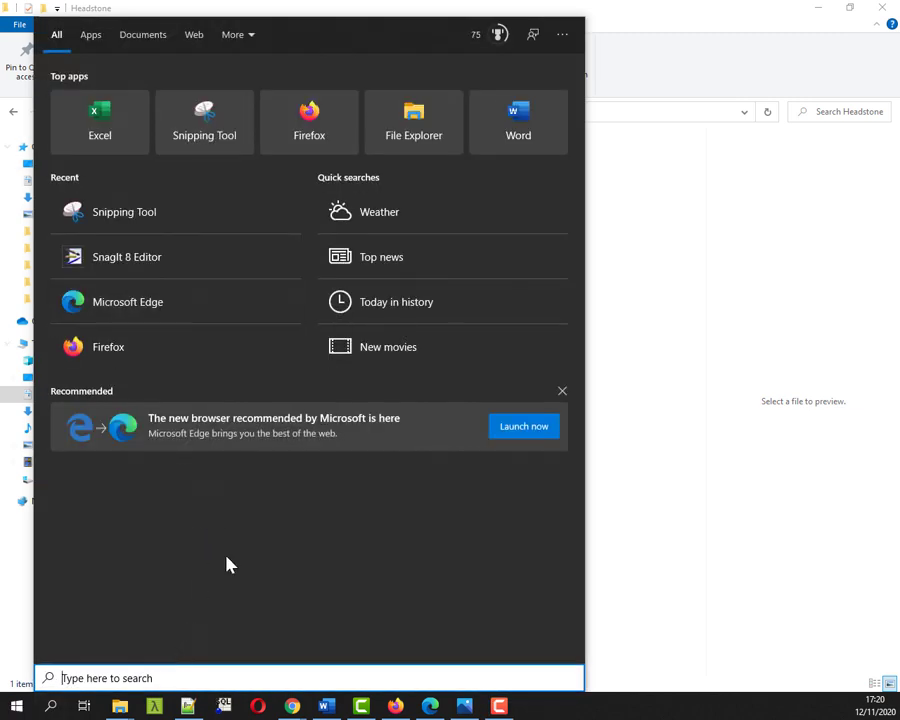
{"action": "type", "text": "paint"}
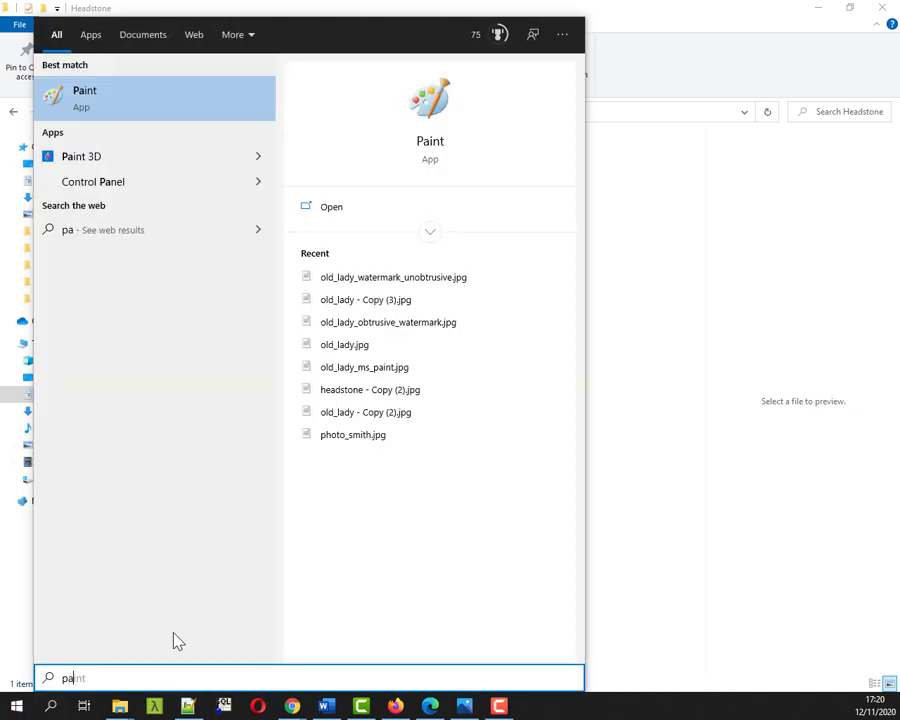
{"action": "left_click", "coordinate": [124, 106]}
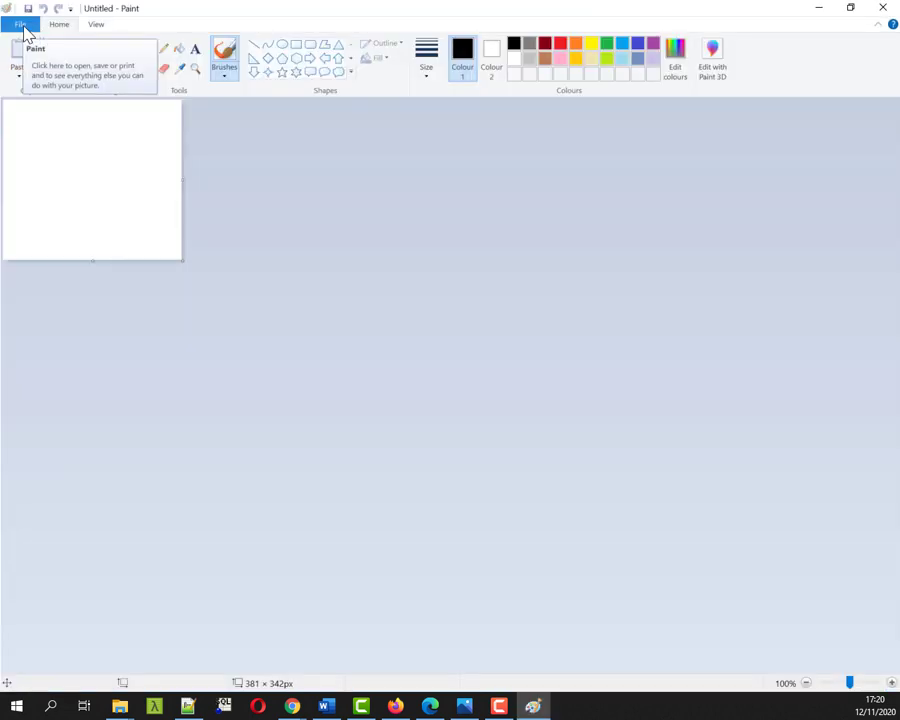
{"action": "left_click", "coordinate": [24, 30]}
{"action": "left_click", "coordinate": [38, 84]}
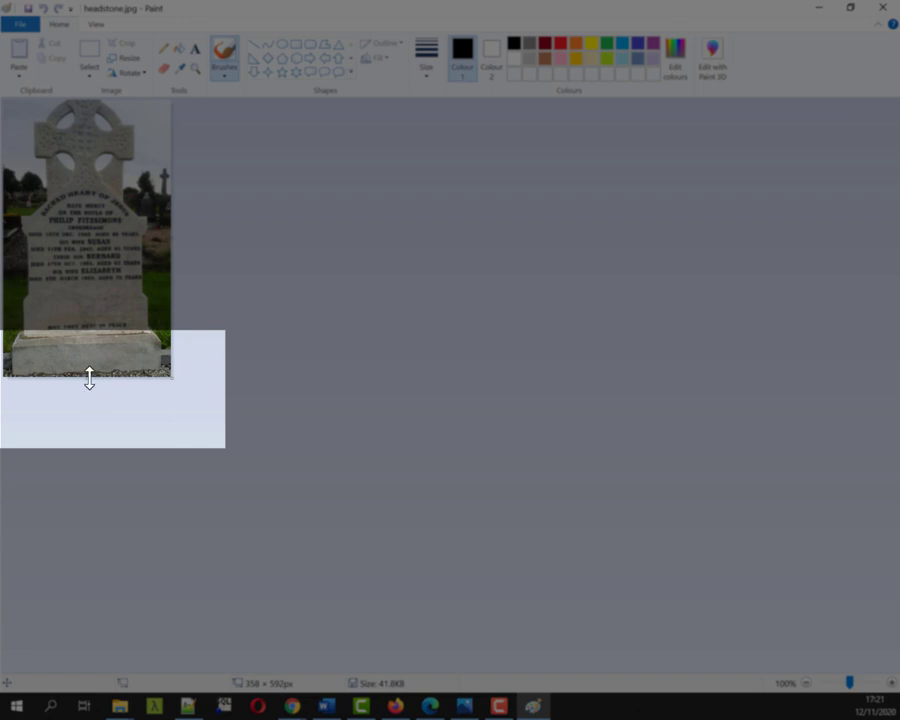
Drag the canvas bottom down to 358 × 792px, adding a white strip below the photo
{"action": "left_click_drag", "start_coordinate": [87, 380], "coordinate": [94, 469]}
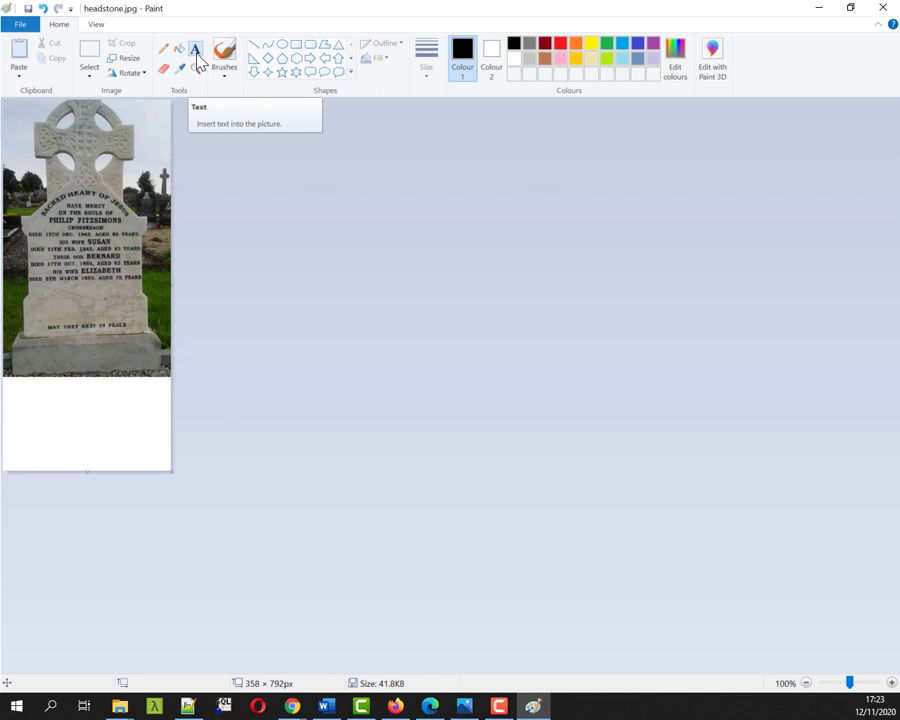
Draw a text box spanning the white strip beneath the headstone photo
{"action": "left_click", "coordinate": [13, 396]}
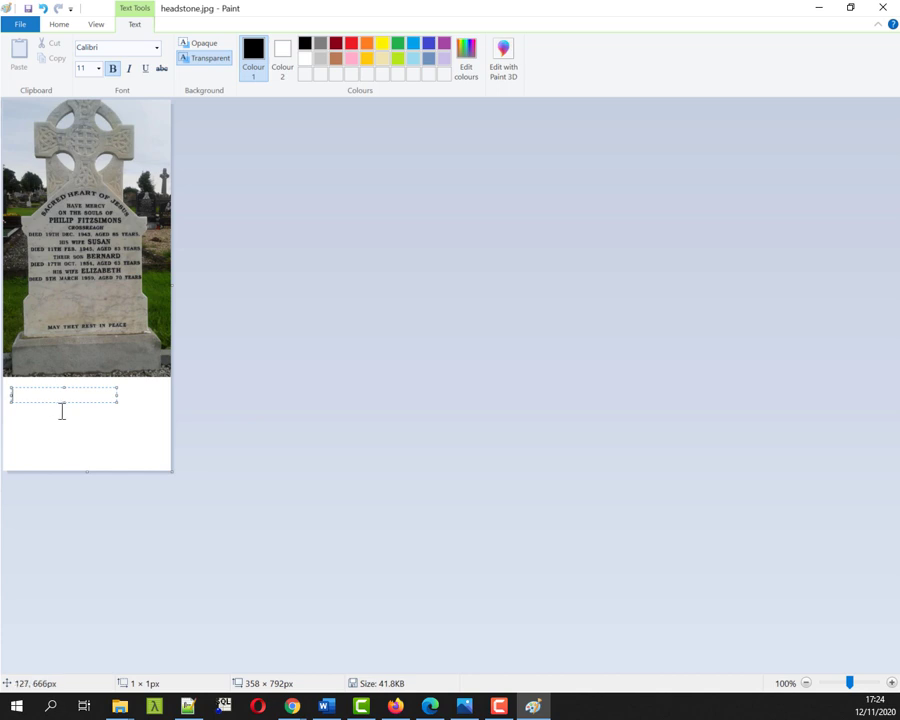
{"action": "left_click_drag", "start_coordinate": [63, 402], "coordinate": [61, 457]}
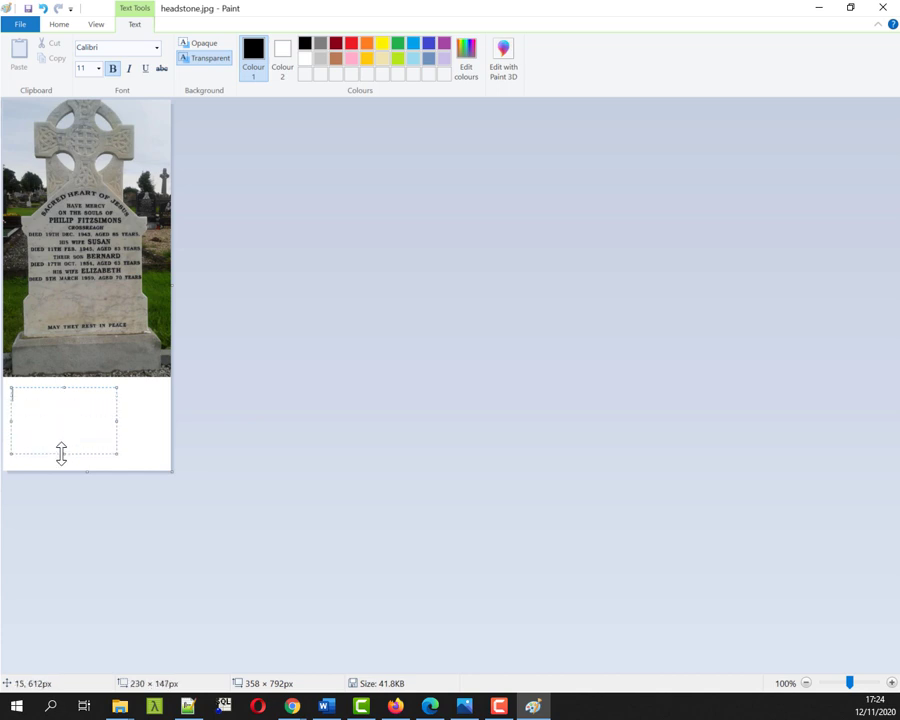
{"action": "left_click_drag", "start_coordinate": [115, 422], "coordinate": [161, 420]}
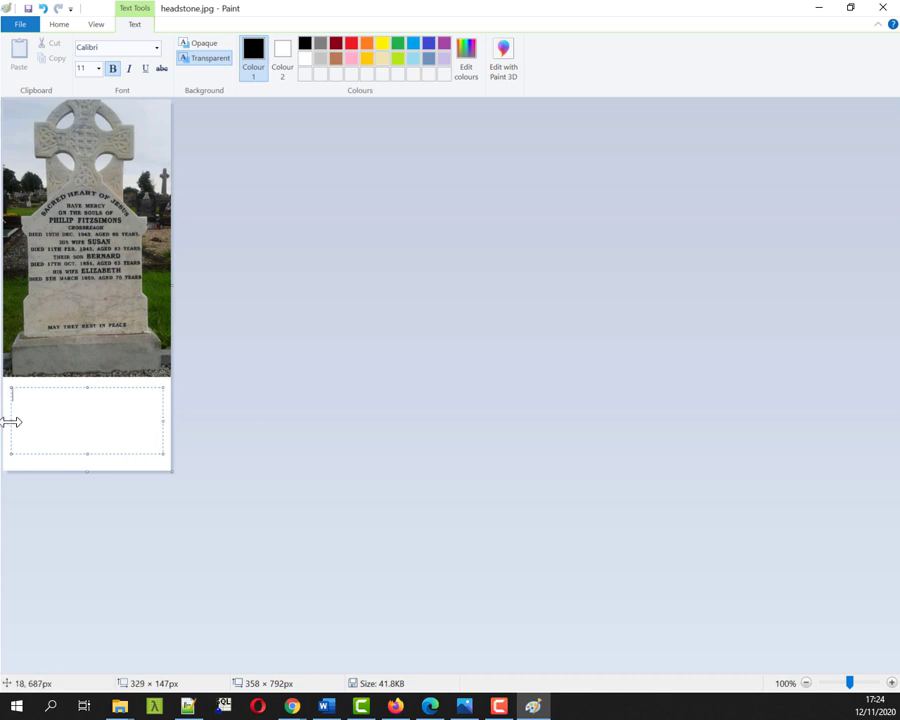
{"action": "left_click_drag", "start_coordinate": [9, 420], "coordinate": [6, 420]}
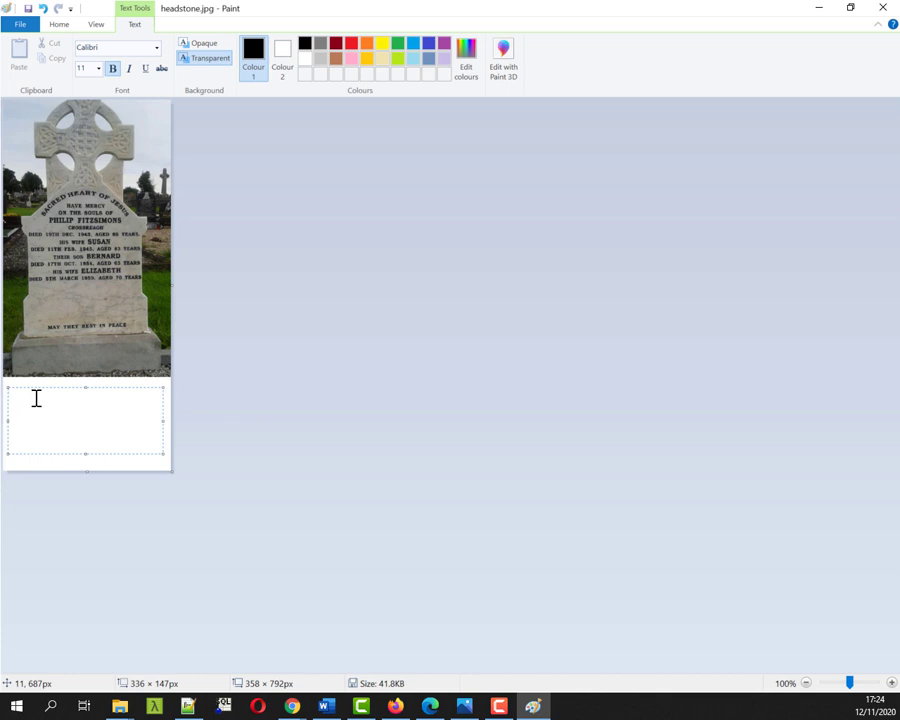
Type four caption lines: deceased's name with d 1943, Cavan, Ireland, collection credit, Belturbet Cemetery
{"action": "type", "text": "Philip Fitzsimons d 1943"}
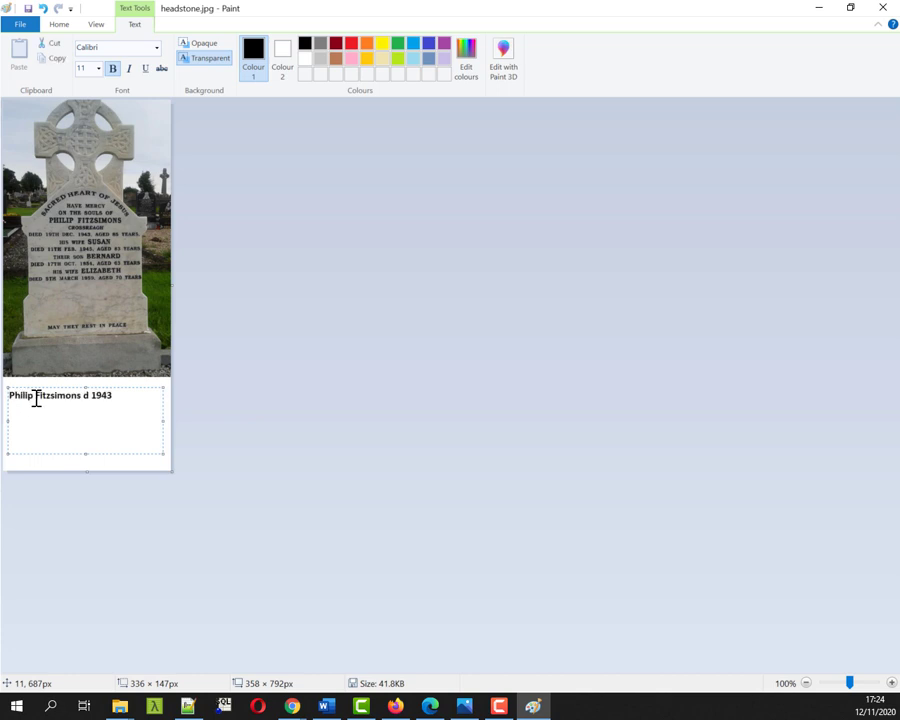
{"action": "key", "text": "Return"}
{"action": "type", "text": "Cavan, Ireland"}
{"action": "key", "text": "Return"}
{"action": "type", "text": "Colou"}
{"action": "key", "text": "BackSpace"}
{"action": "key", "text": "BackSpace"}
{"action": "type", "text": "lection of Margaret O'Brien"}
{"action": "key", "text": "Return"}
{"action": "type", "text": "Belturbet Cemetery"}
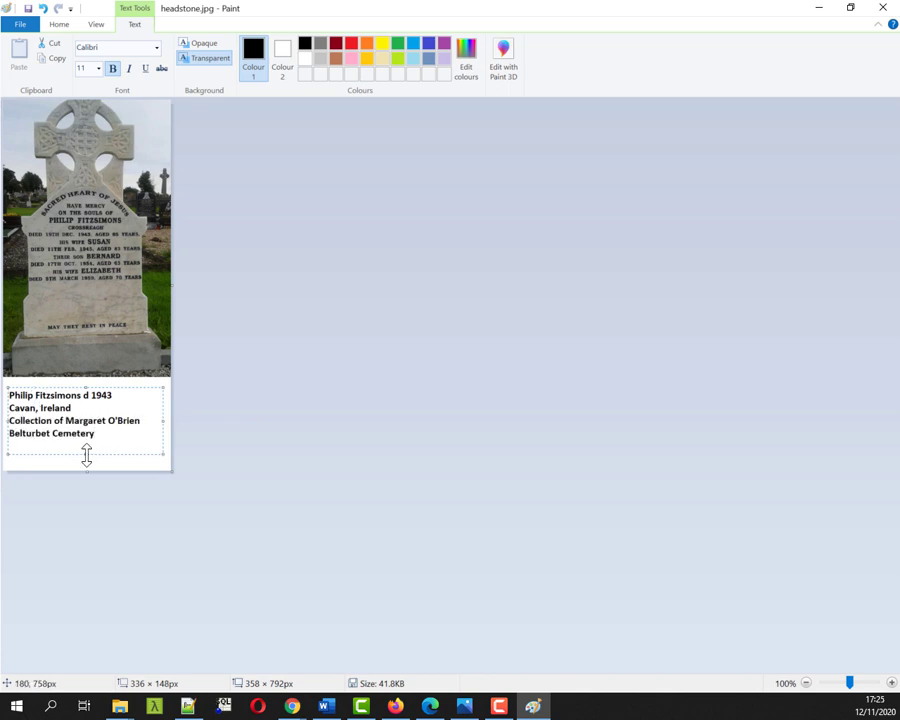
Trim the canvas to 358 × 729px just below the caption, commit the text and close Paint
{"action": "left_click_drag", "start_coordinate": [166, 422], "coordinate": [161, 423]}
{"action": "left_click_drag", "start_coordinate": [86, 474], "coordinate": [100, 442]}
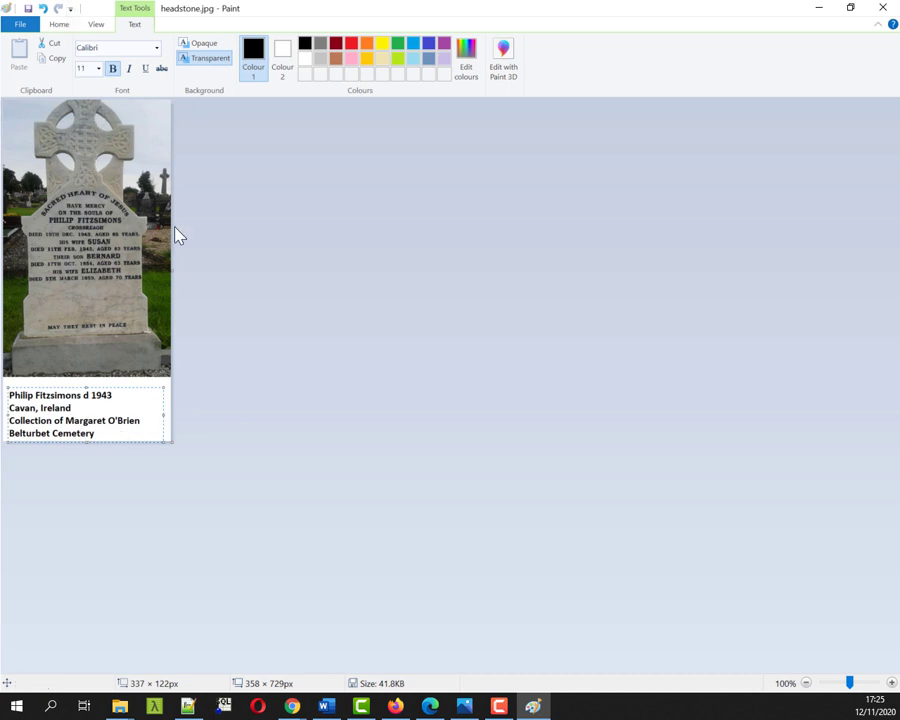
{"action": "left_click", "coordinate": [29, 9]}
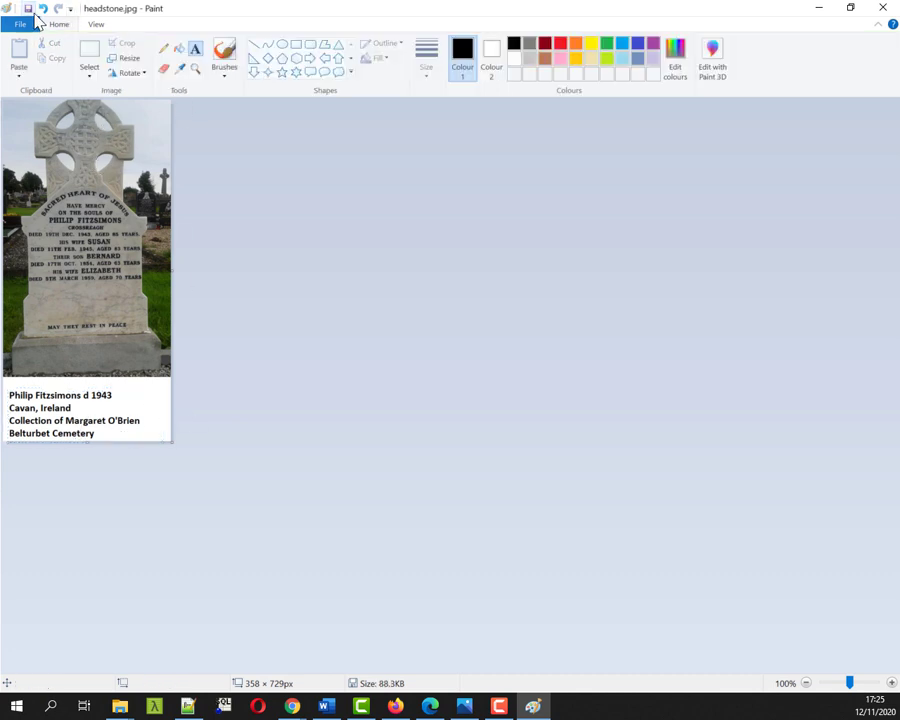
{"action": "left_click", "coordinate": [890, 12]}
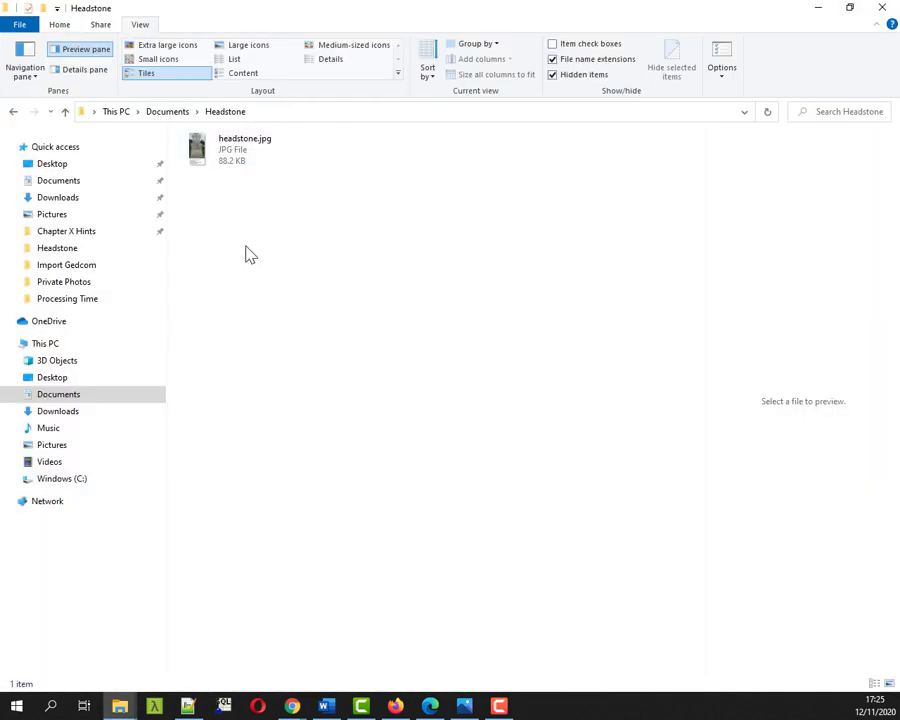
Select headstone.jpg in File Explorer and widen the preview pane to view the captioned photo
{"action": "left_click", "coordinate": [240, 168]}
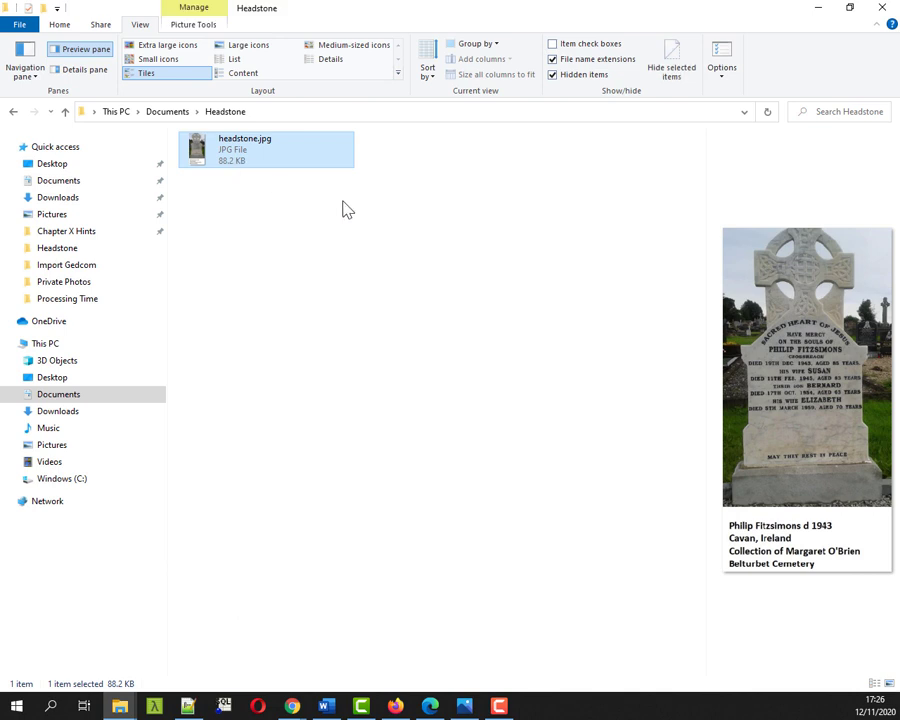
{"action": "left_click_drag", "start_coordinate": [707, 288], "coordinate": [612, 286]}
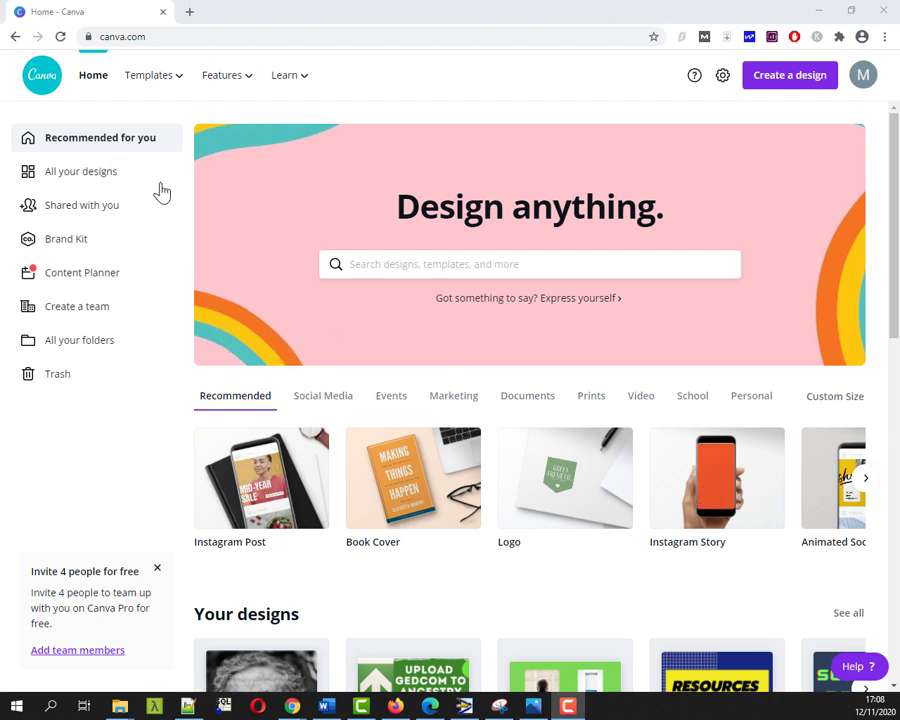
Start a Canva design from the 358 × 592 px headstone.jpg and open it in the editor
{"action": "left_click", "coordinate": [802, 87]}
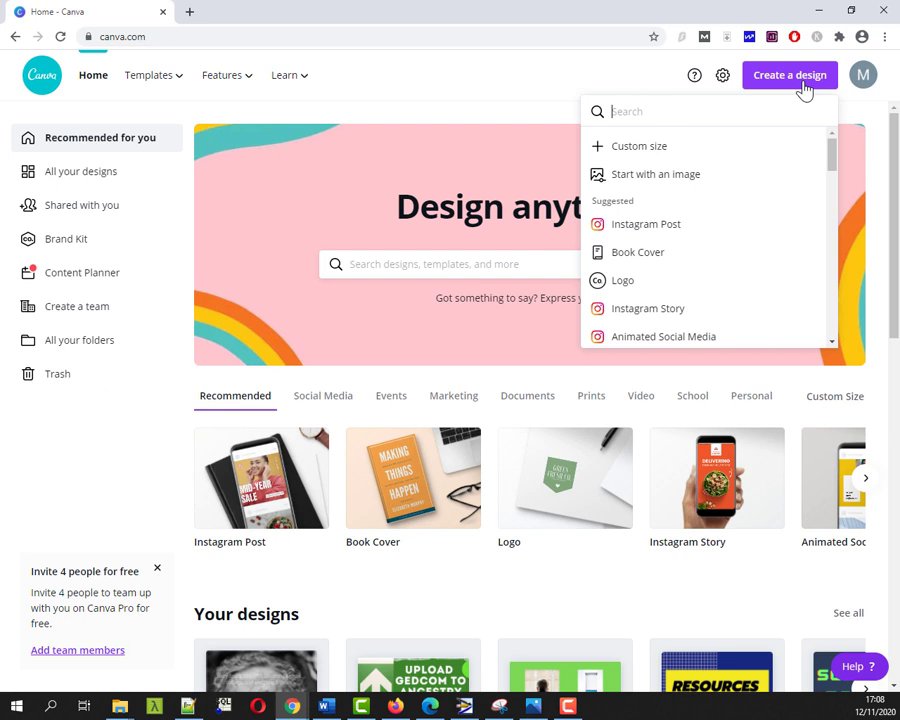
{"action": "left_click", "coordinate": [685, 179]}
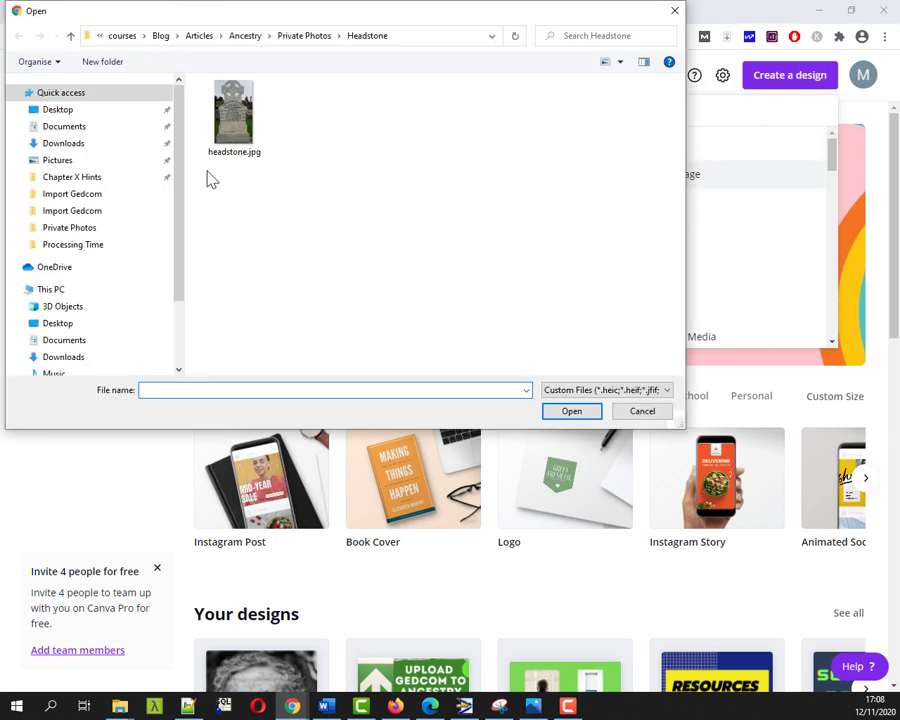
{"action": "left_click", "coordinate": [238, 147]}
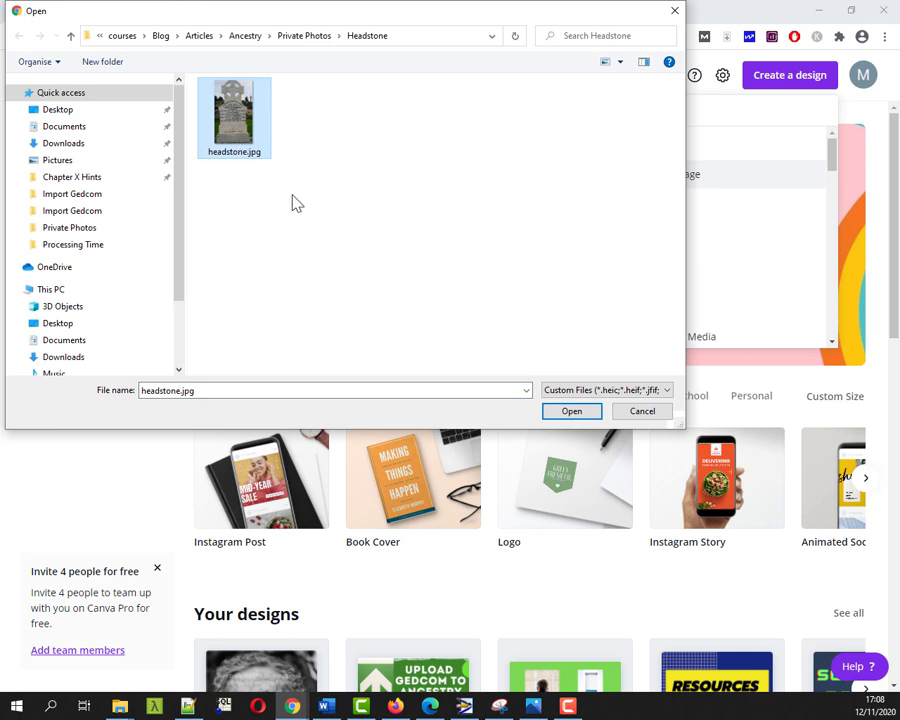
{"action": "left_click", "coordinate": [570, 414]}
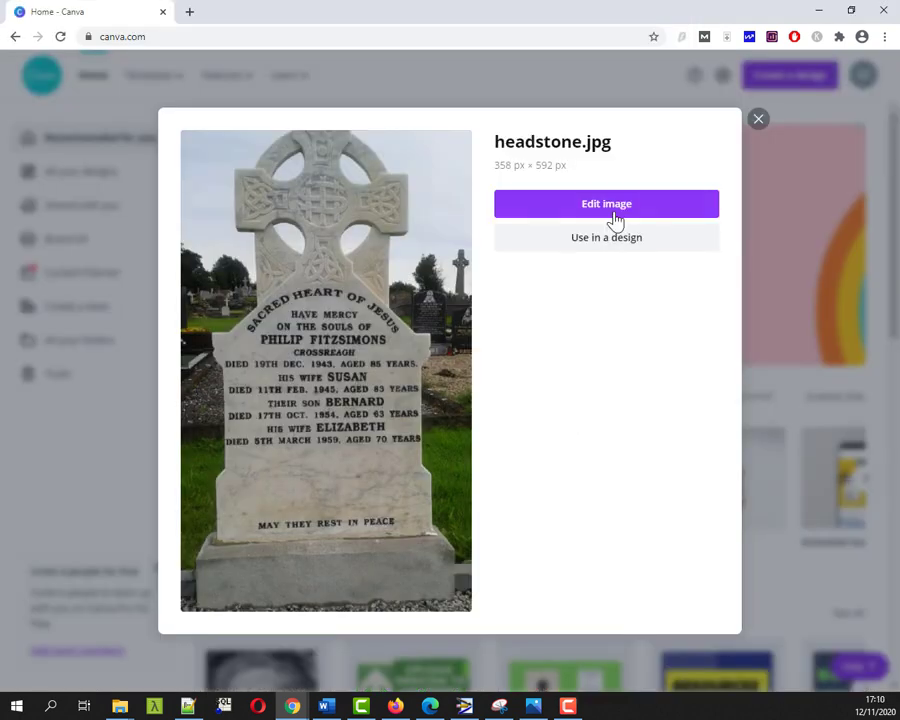
{"action": "left_click", "coordinate": [607, 204]}
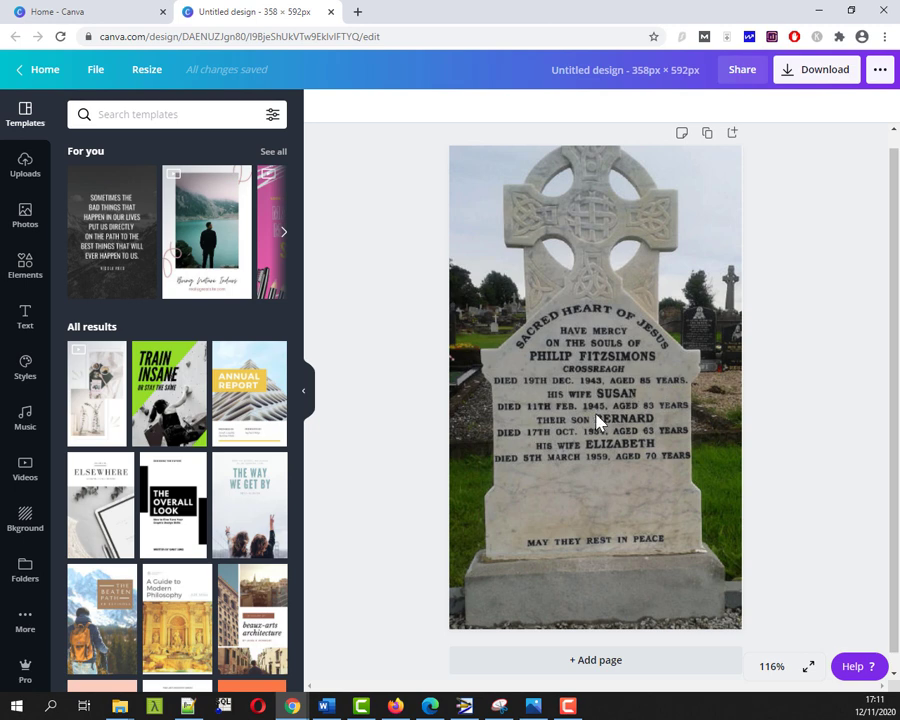
Add a heading text box to the photo and make its text white
{"action": "left_click", "coordinate": [24, 324]}
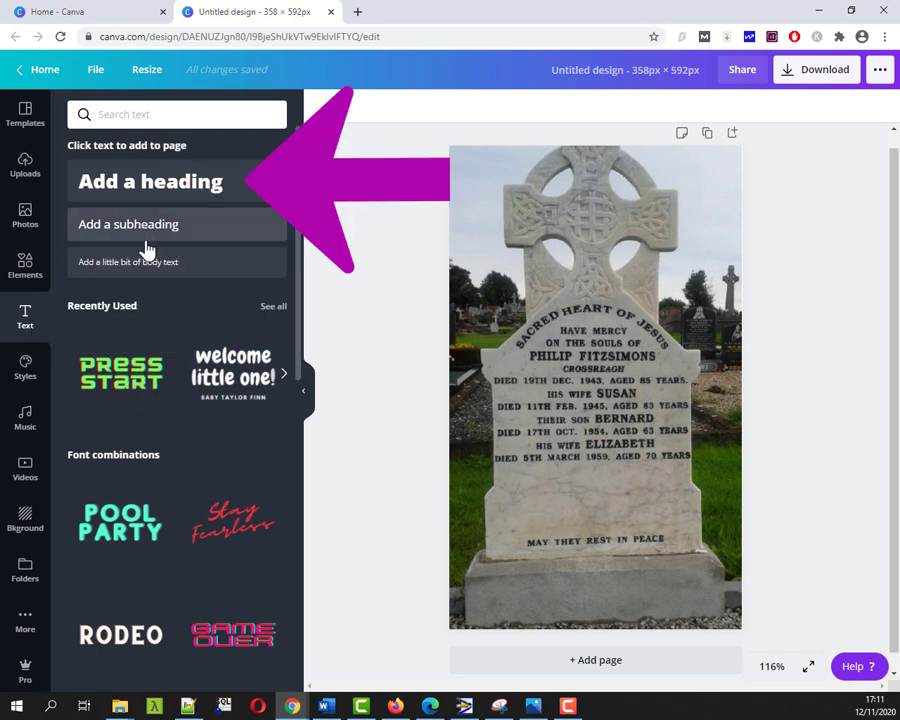
{"action": "left_click", "coordinate": [152, 186]}
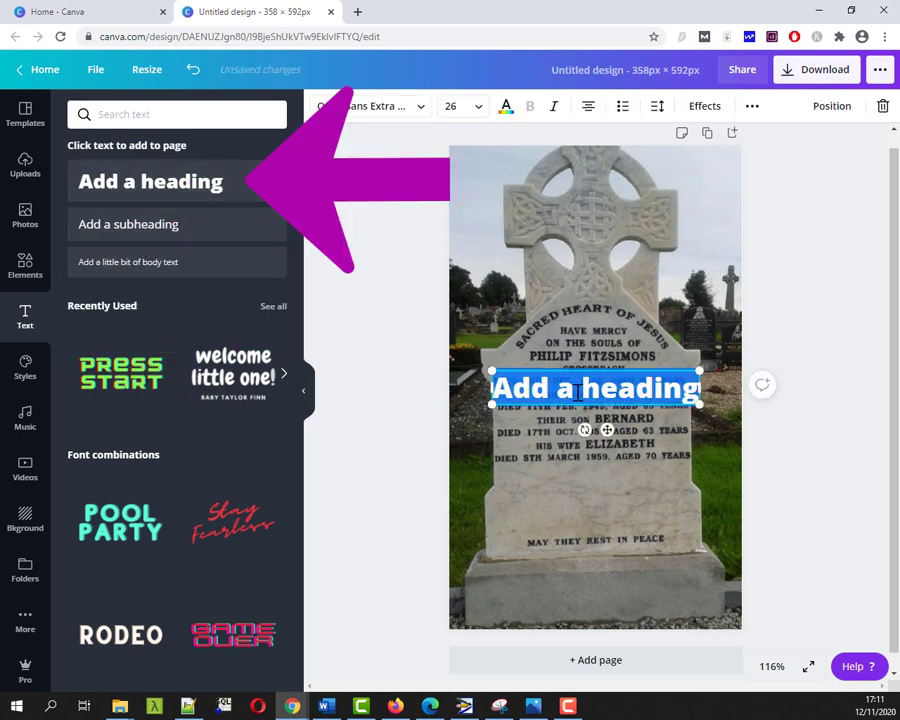
{"action": "left_click", "coordinate": [649, 393]}
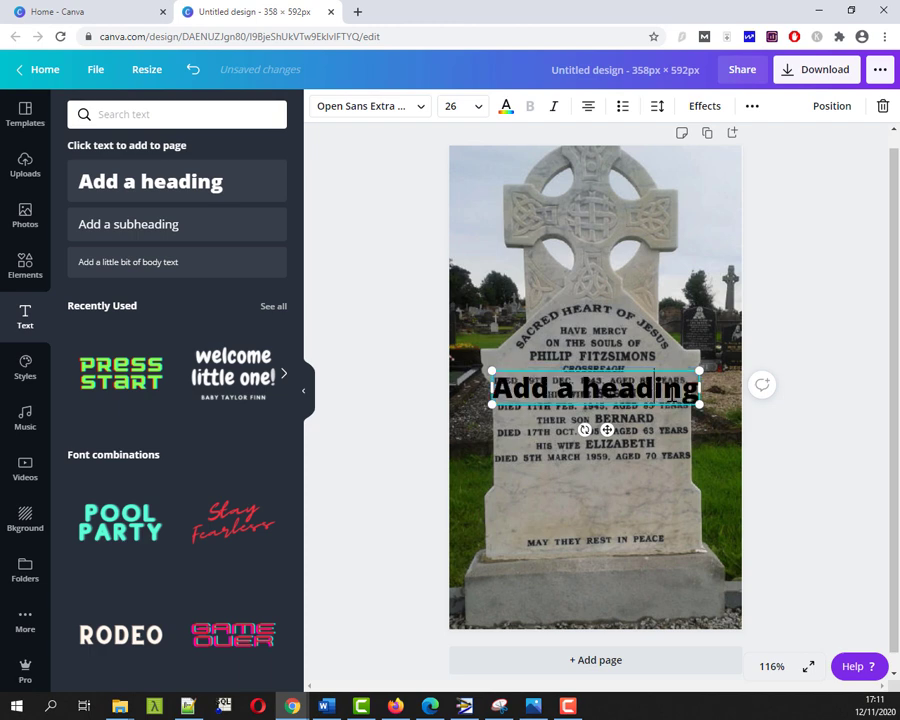
{"action": "left_click_drag", "start_coordinate": [698, 388], "coordinate": [490, 388]}
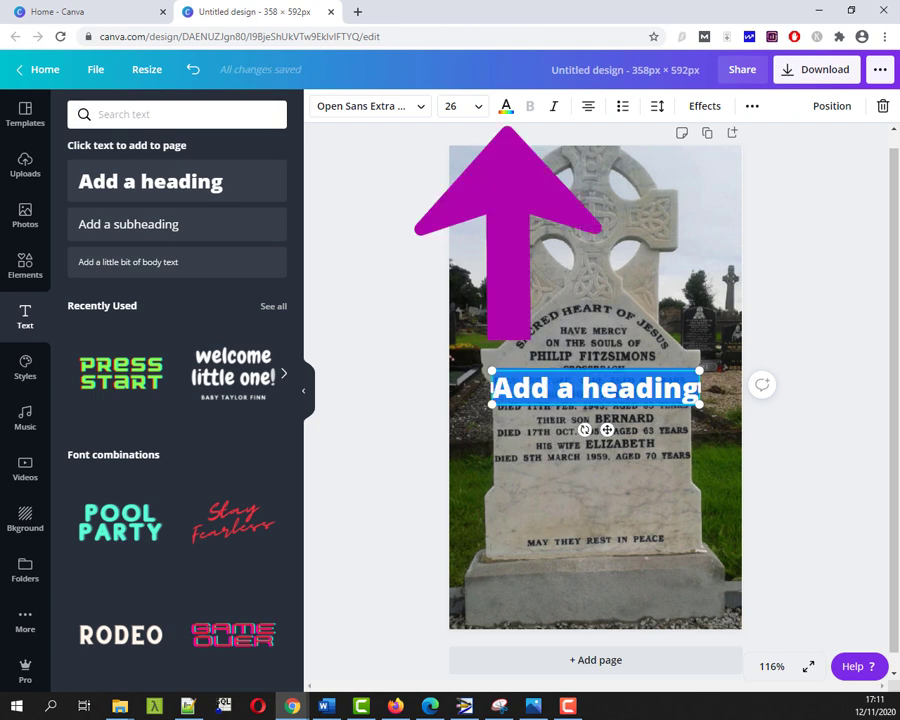
{"action": "left_click", "coordinate": [506, 108]}
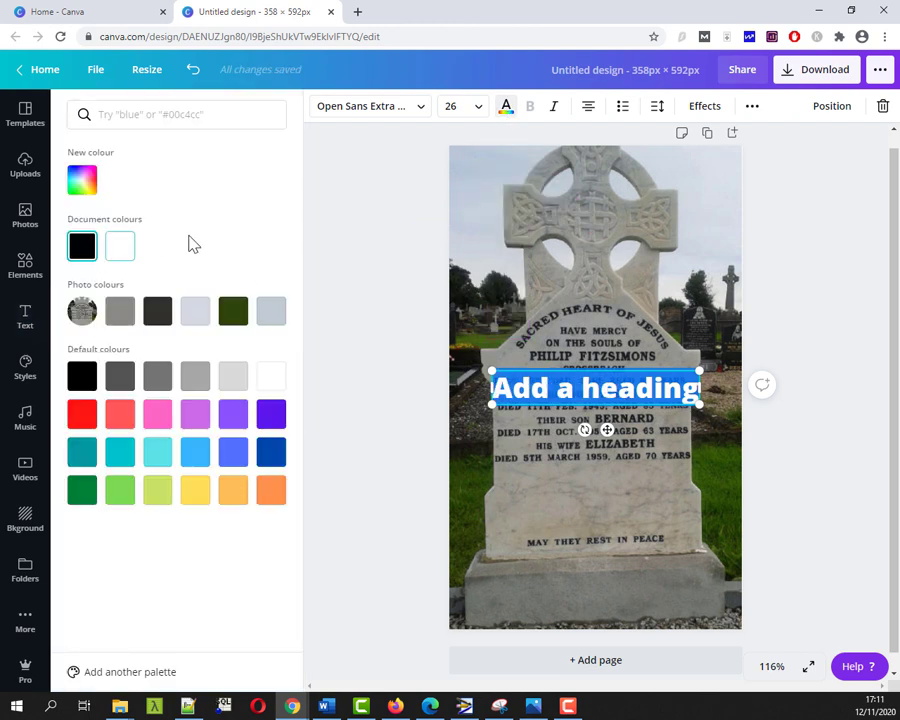
{"action": "left_click", "coordinate": [132, 259]}
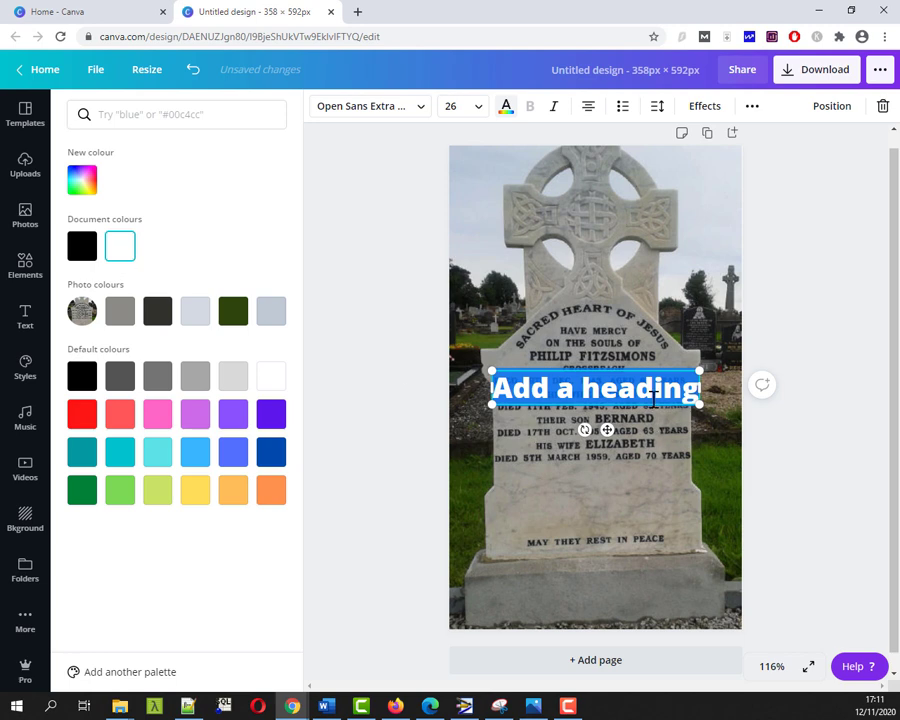
Replace the heading with the pasted name at size 12, adding 'd 1945 Cavan, Ireland' and the collection credit line
{"action": "key", "text": "BackSpace"}
{"action": "type", "text": "Philip Fitzsimons"}
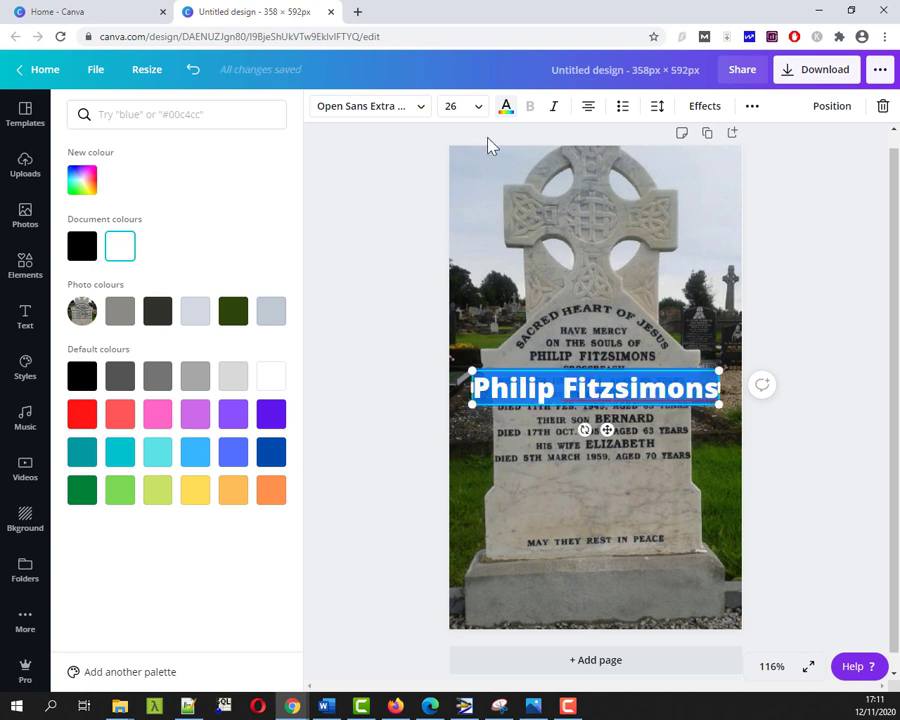
{"action": "left_click", "coordinate": [468, 108]}
{"action": "left_click", "coordinate": [470, 228]}
{"action": "type", "text": "d 1945"}
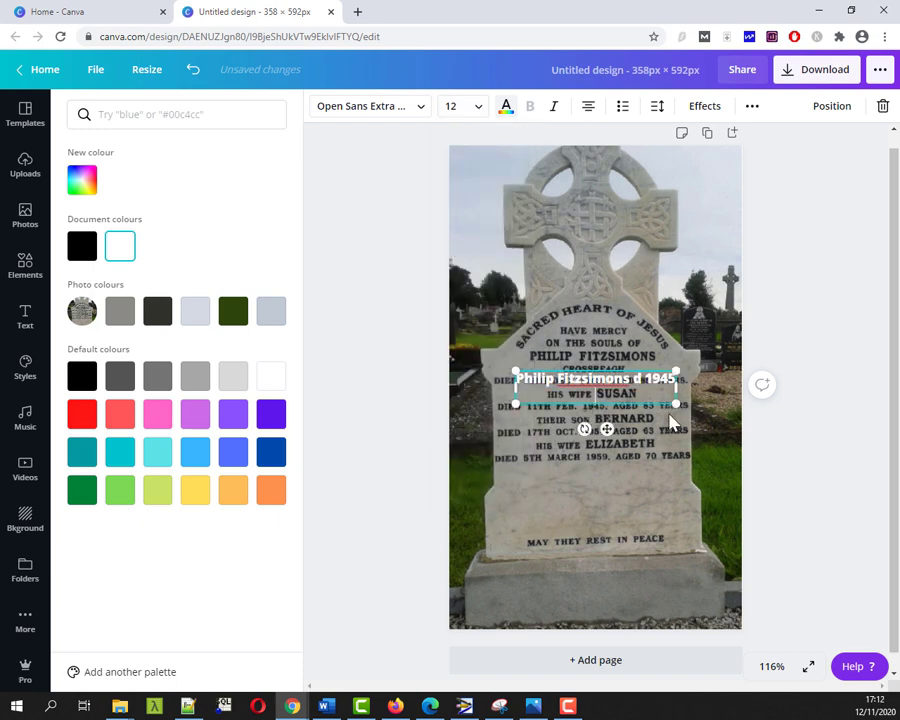
{"action": "type", "text": " Cavan, Ireland"}
{"action": "key", "text": "Return"}
{"action": "type", "text": "Collection of M"}
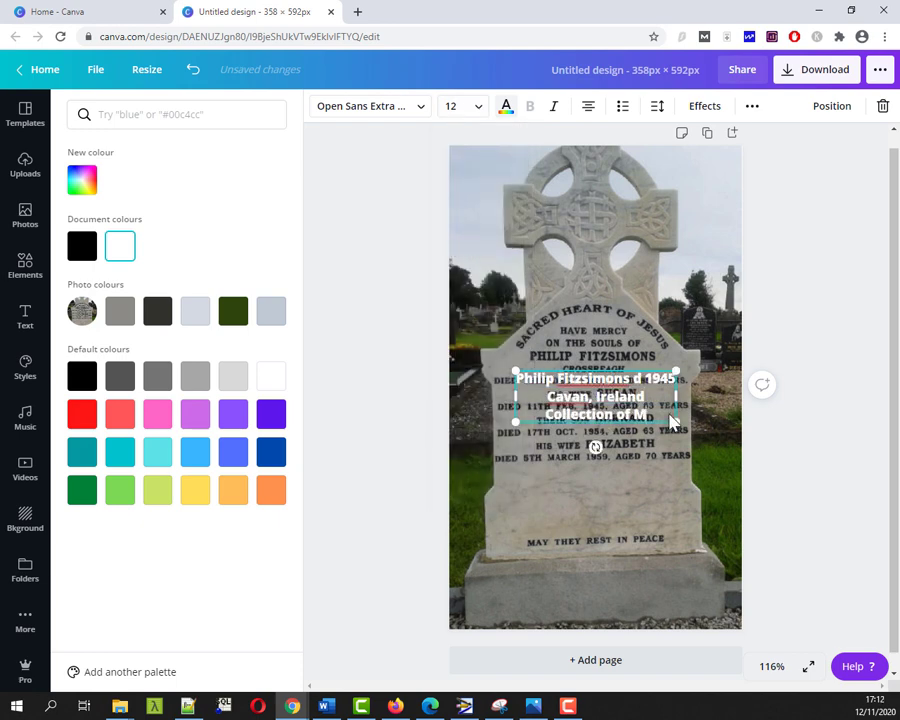
{"action": "type", "text": "argaret O'Brien"}
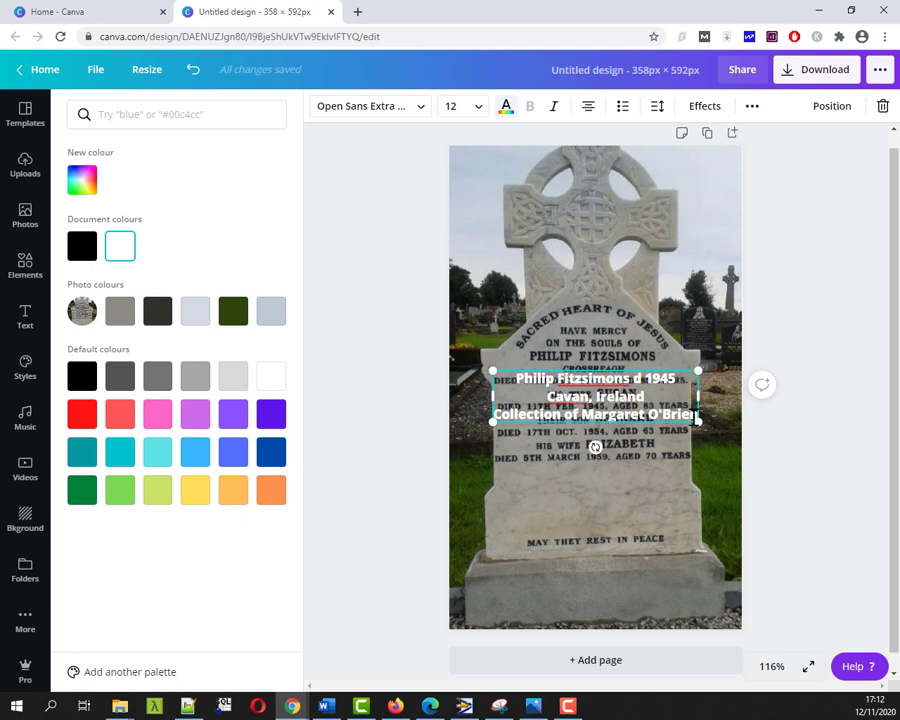
Apply the Hollow effect to the caption with outline thickness 12
{"action": "left_click_drag", "start_coordinate": [695, 420], "coordinate": [510, 378]}
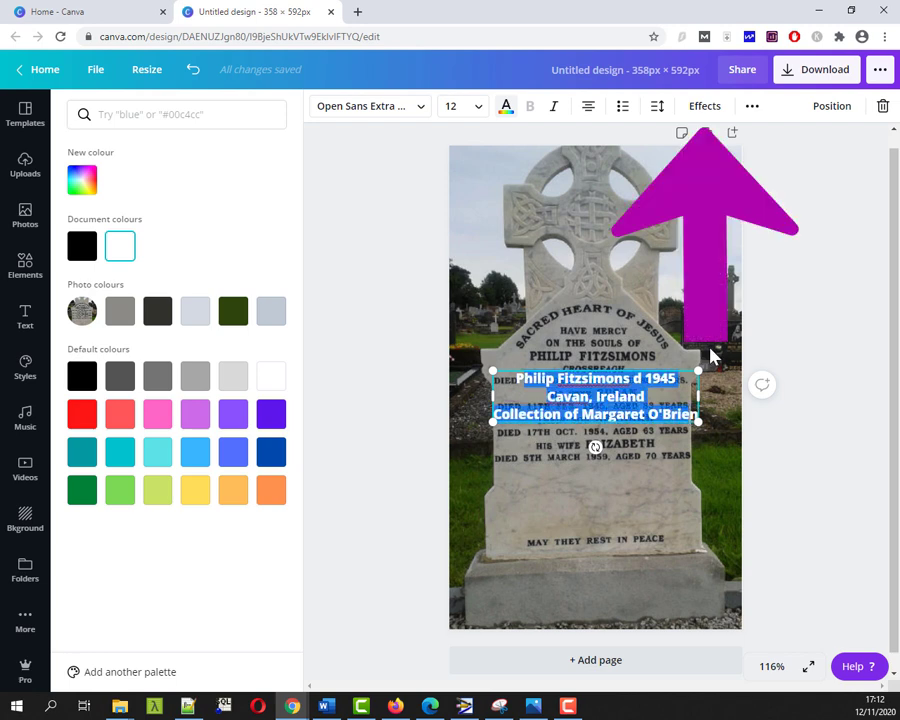
{"action": "left_click", "coordinate": [704, 108]}
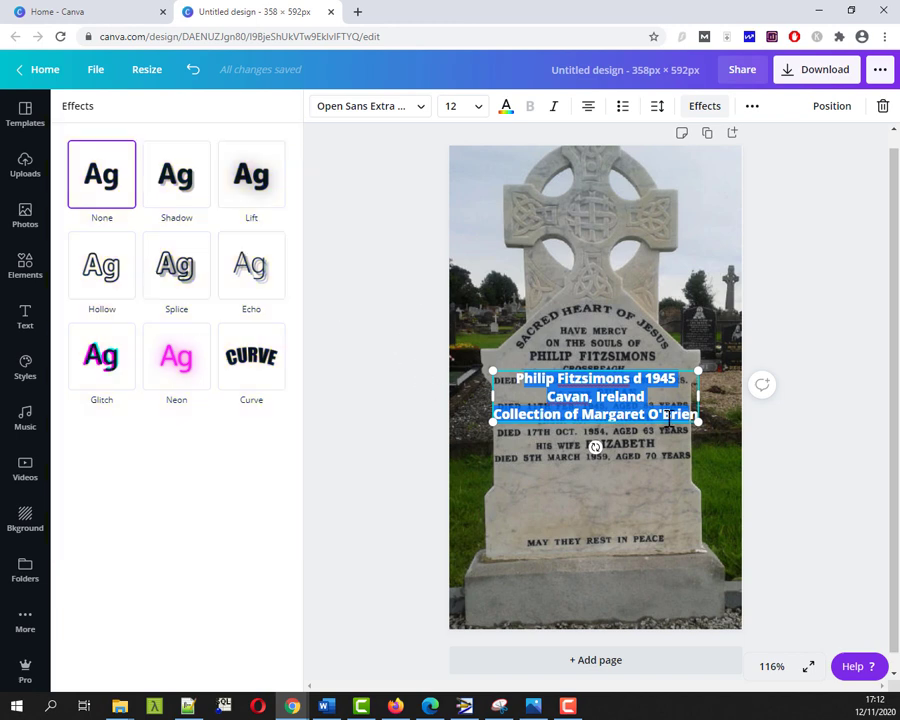
{"action": "left_click_drag", "start_coordinate": [667, 422], "coordinate": [512, 377]}
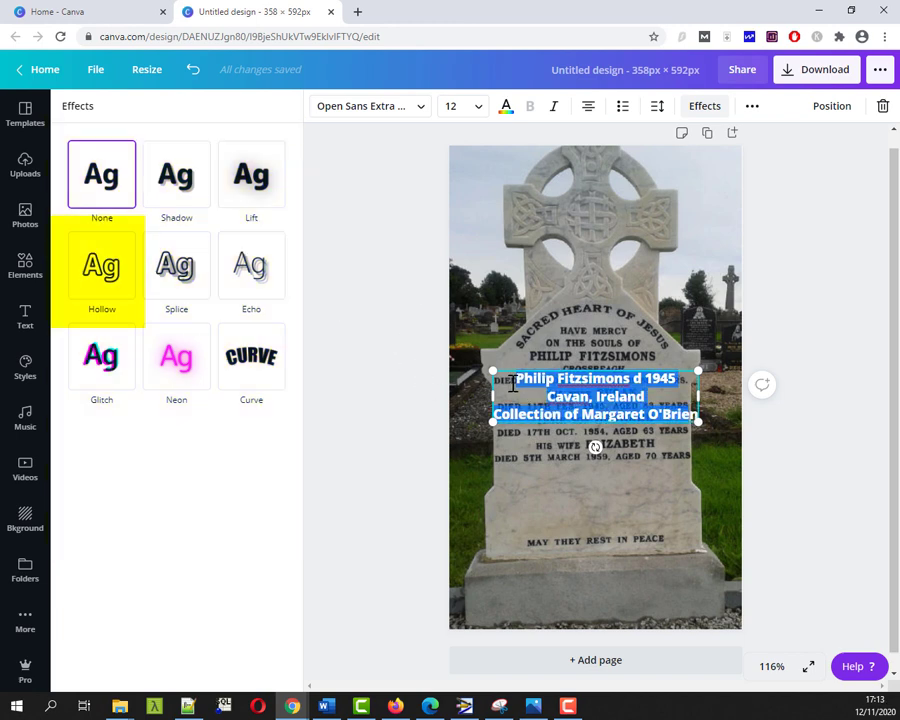
{"action": "left_click", "coordinate": [101, 281]}
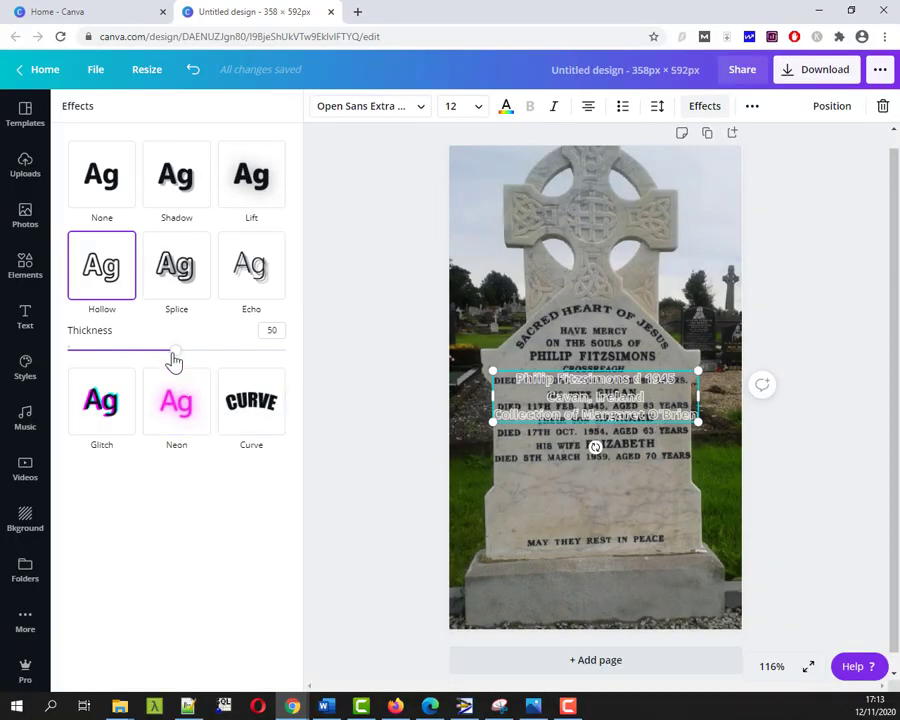
{"action": "left_click_drag", "start_coordinate": [174, 352], "coordinate": [93, 365]}
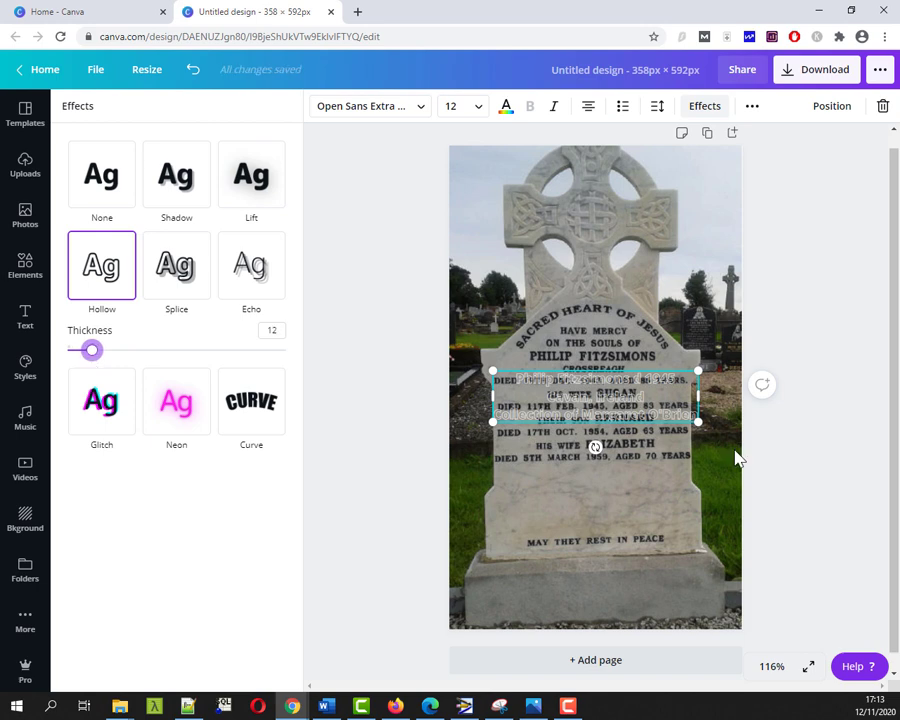
{"action": "key", "text": "Escape"}
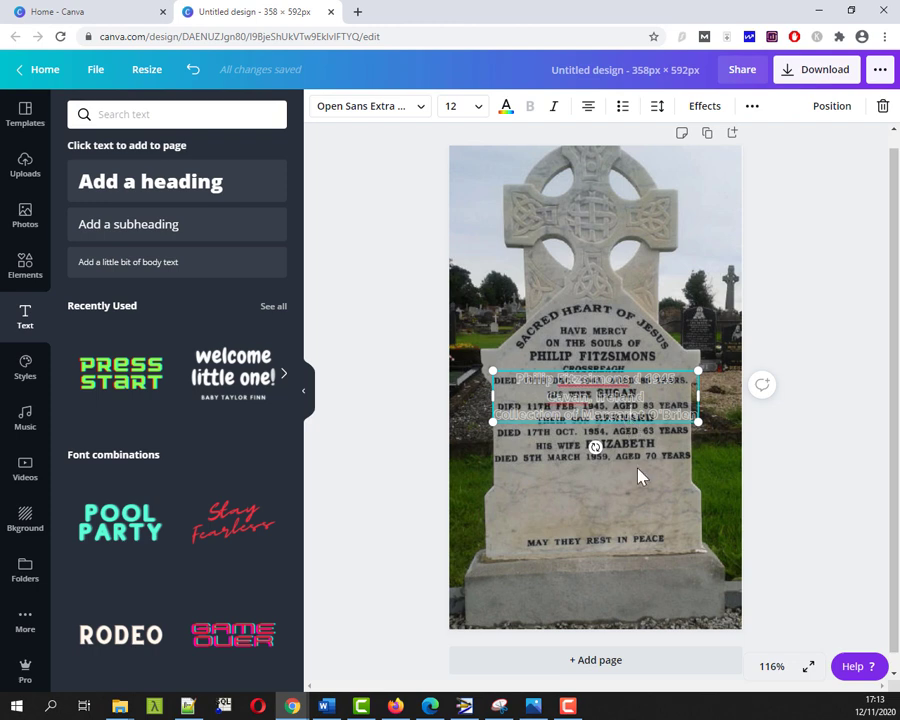
Set the caption font size to 18 and nudge the box slightly left
{"action": "left_click", "coordinate": [648, 513]}
{"action": "left_click", "coordinate": [594, 418]}
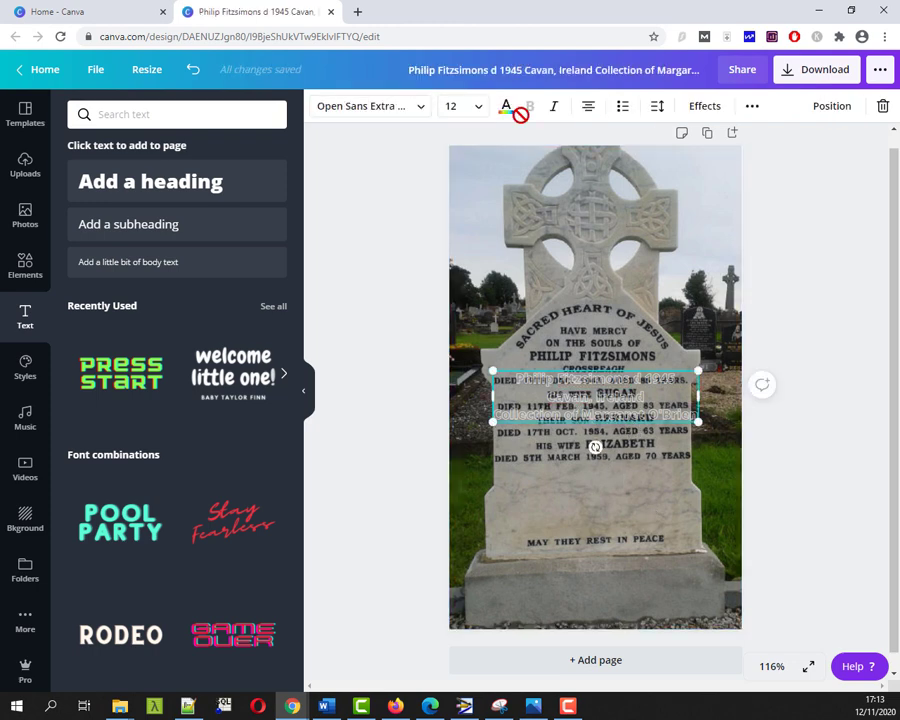
{"action": "left_click", "coordinate": [481, 110]}
{"action": "left_click", "coordinate": [468, 312]}
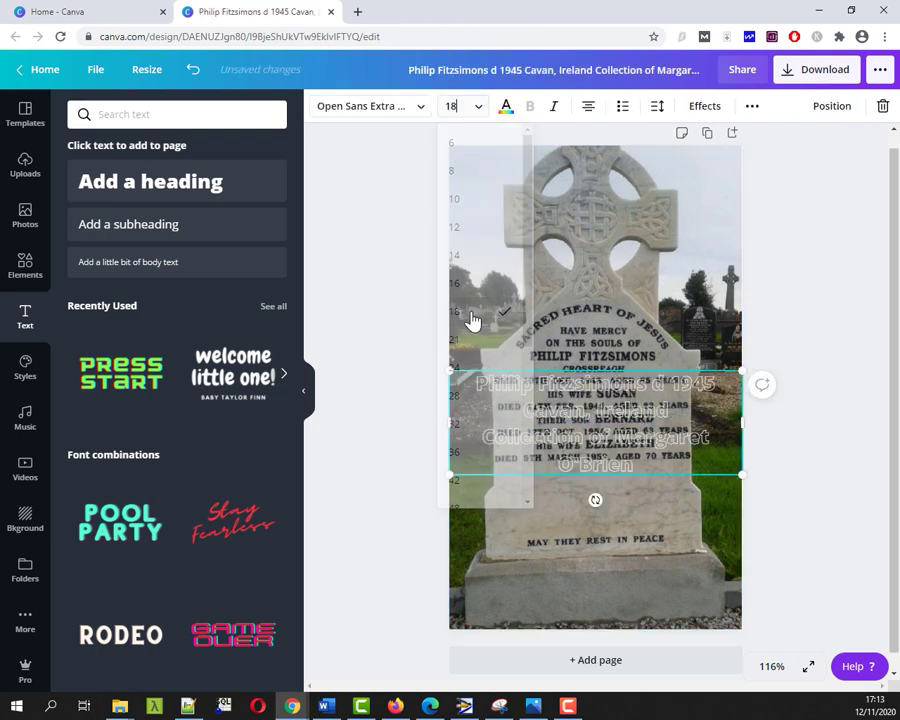
{"action": "left_click_drag", "start_coordinate": [619, 450], "coordinate": [615, 444]}
Download the captioned design as a PNG and open the downloaded file
{"action": "left_click", "coordinate": [828, 497]}
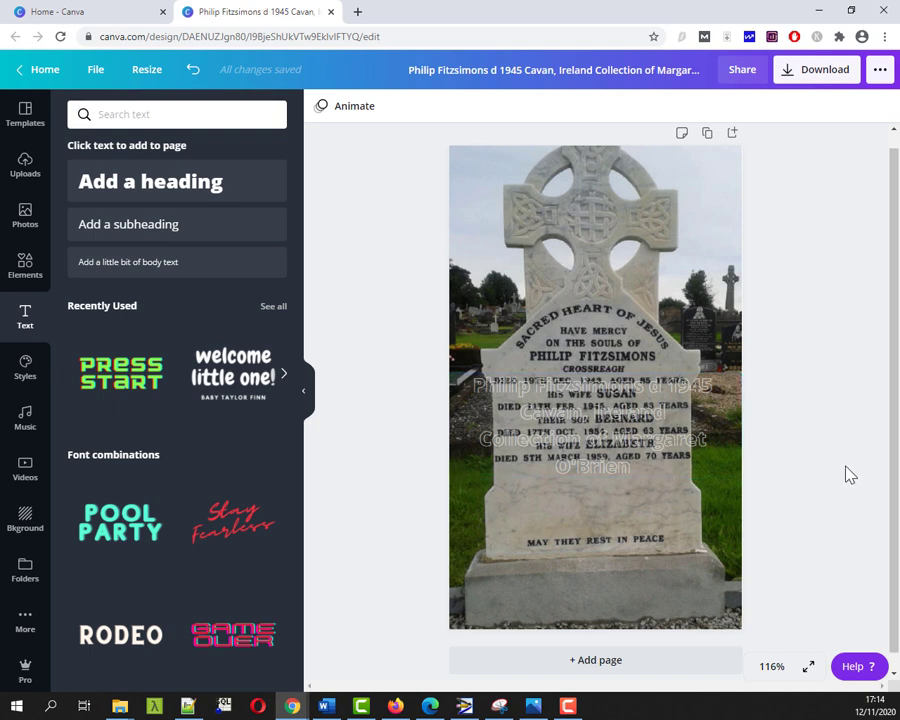
{"action": "left_click", "coordinate": [818, 72]}
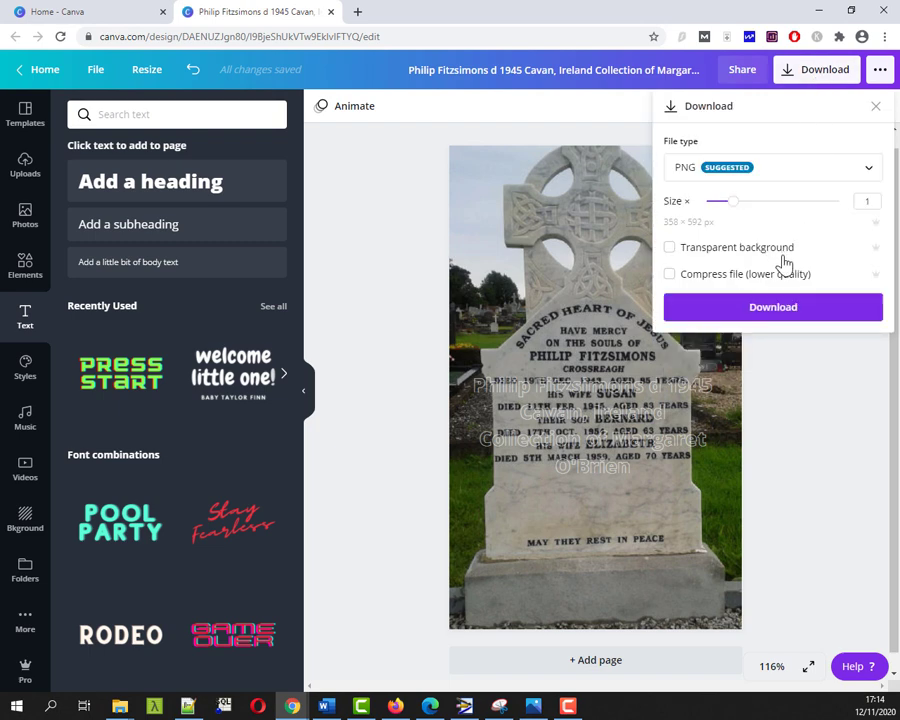
{"action": "left_click", "coordinate": [782, 312]}
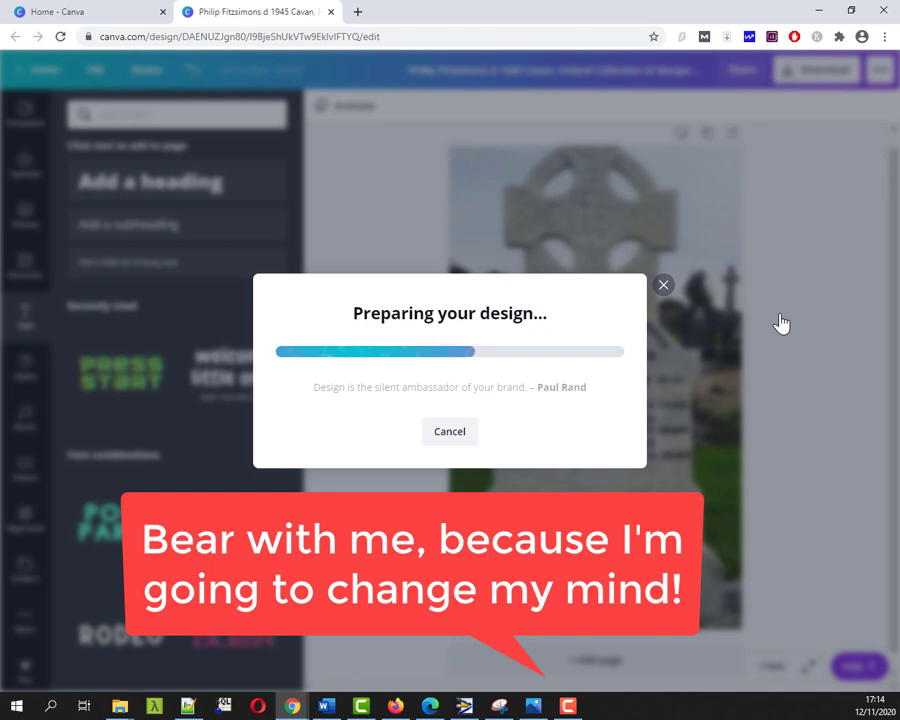
{"action": "left_click", "coordinate": [151, 675]}
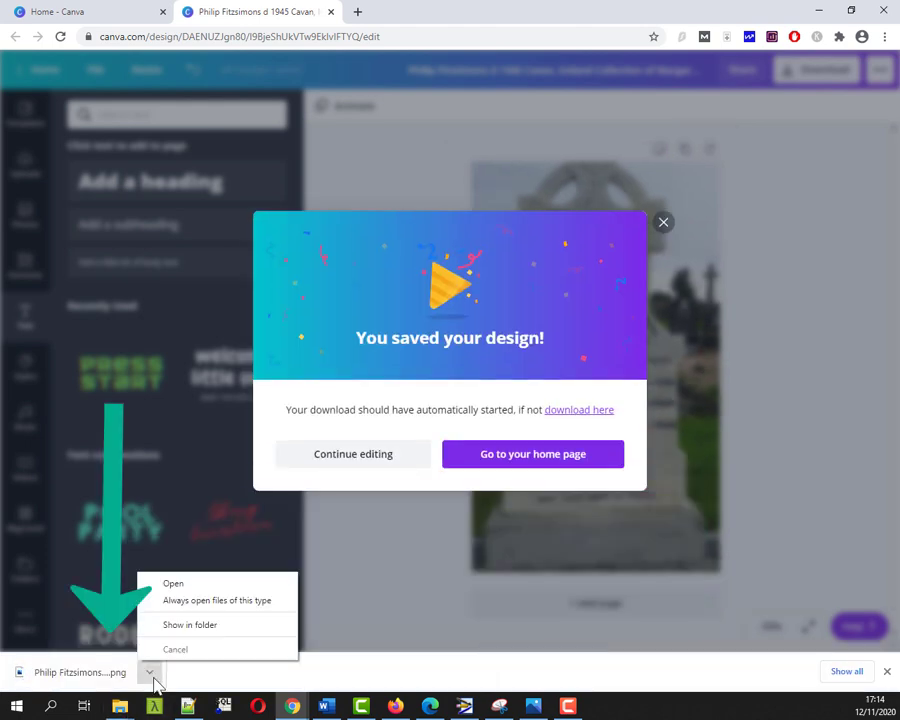
{"action": "left_click", "coordinate": [185, 585]}
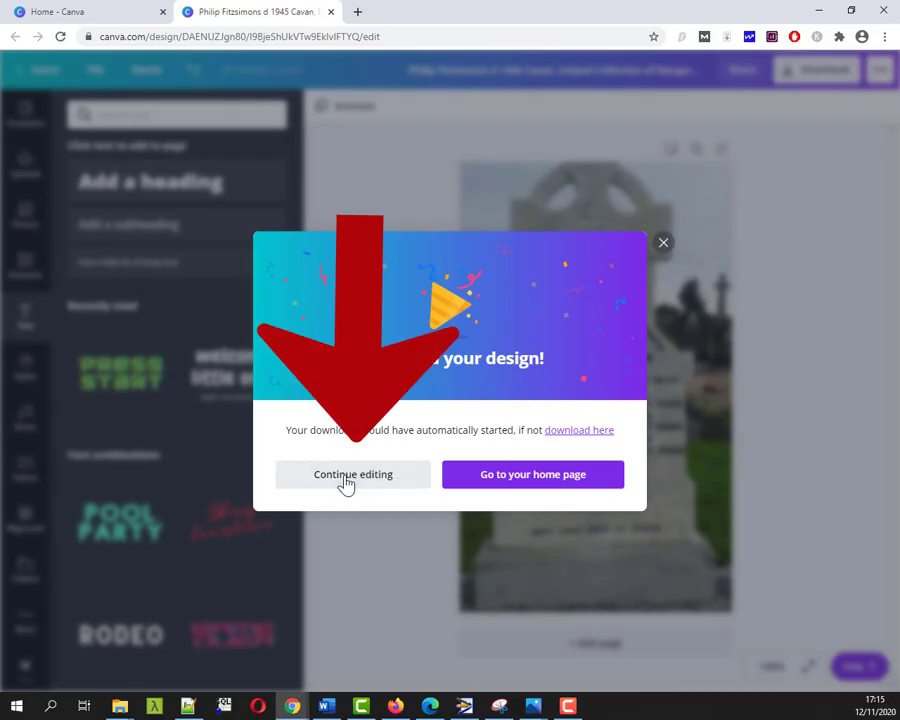
Back in the editor, increase the caption's Hollow outline thickness to 50
{"action": "left_click", "coordinate": [348, 478]}
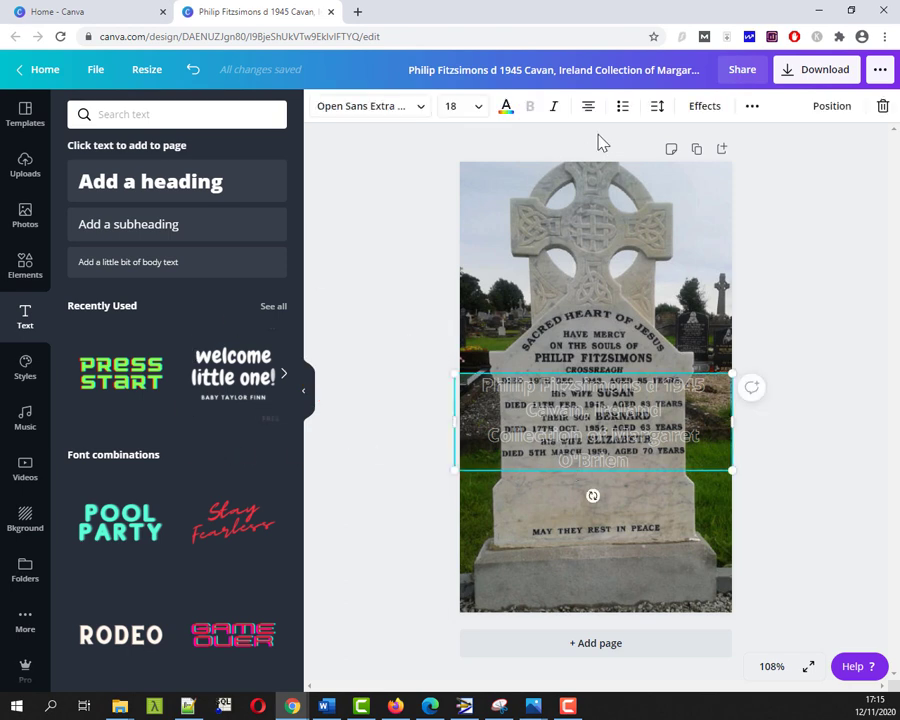
{"action": "key", "text": "ctrl+a"}
{"action": "left_click", "coordinate": [705, 106]}
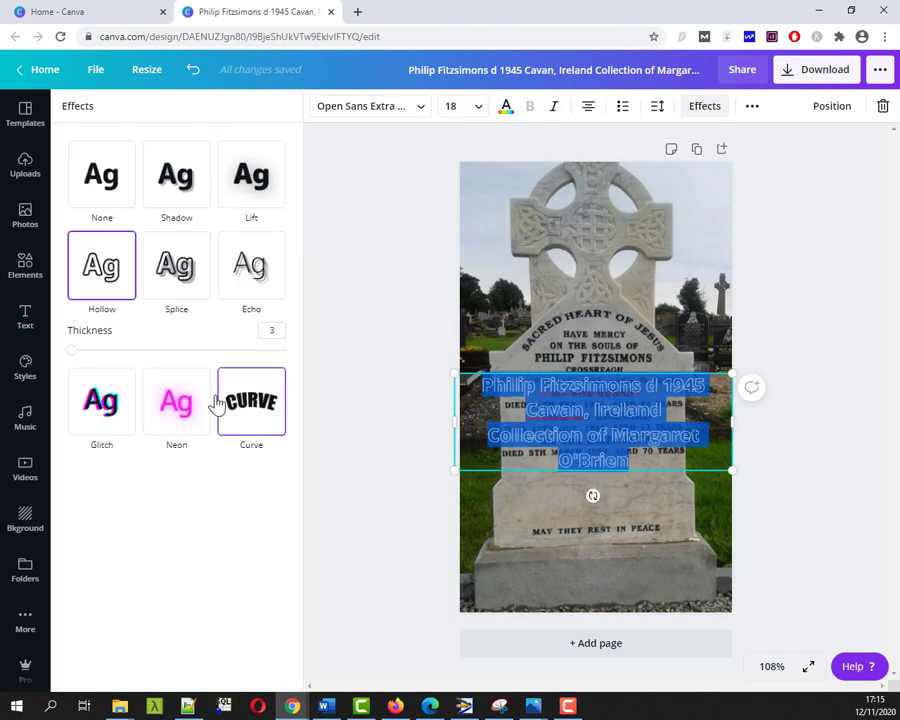
{"action": "left_click_drag", "start_coordinate": [72, 350], "coordinate": [176, 358]}
Download the updated design as a PNG again and open the new file
{"action": "left_click", "coordinate": [817, 69]}
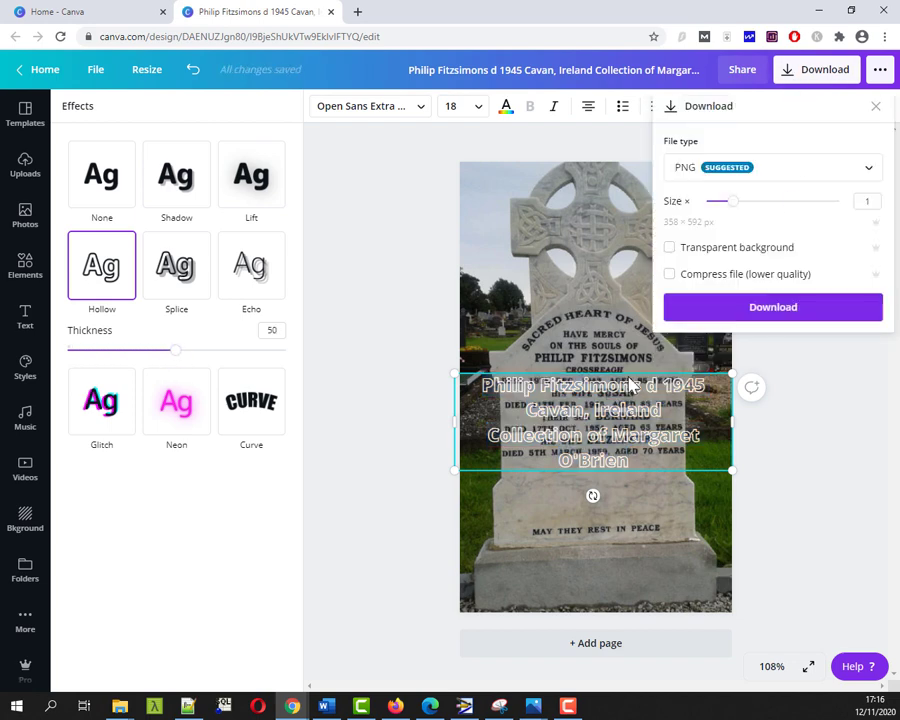
{"action": "left_click", "coordinate": [785, 317]}
{"action": "left_click", "coordinate": [149, 672]}
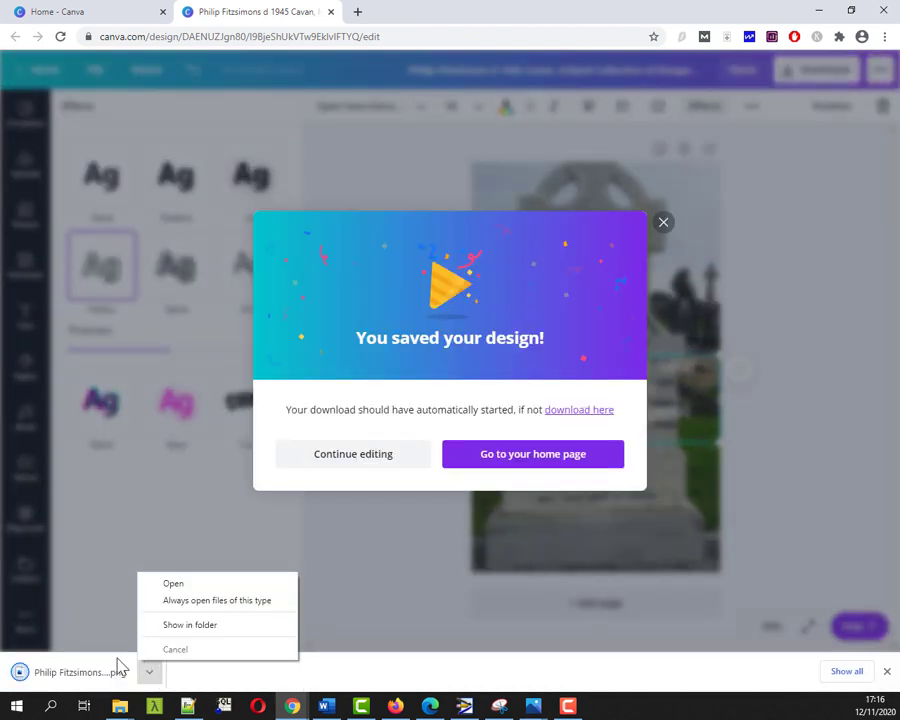
{"action": "left_click", "coordinate": [173, 637]}
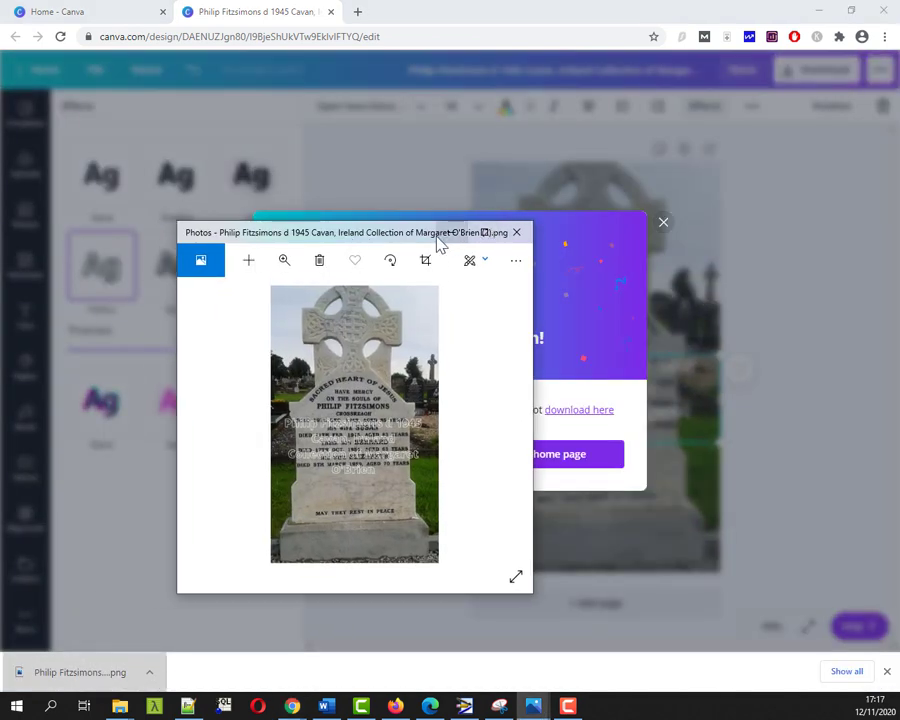
Maximise the Photos viewer and zoom in on the exported headstone PNG's hollow caption
{"action": "left_click", "coordinate": [486, 232]}
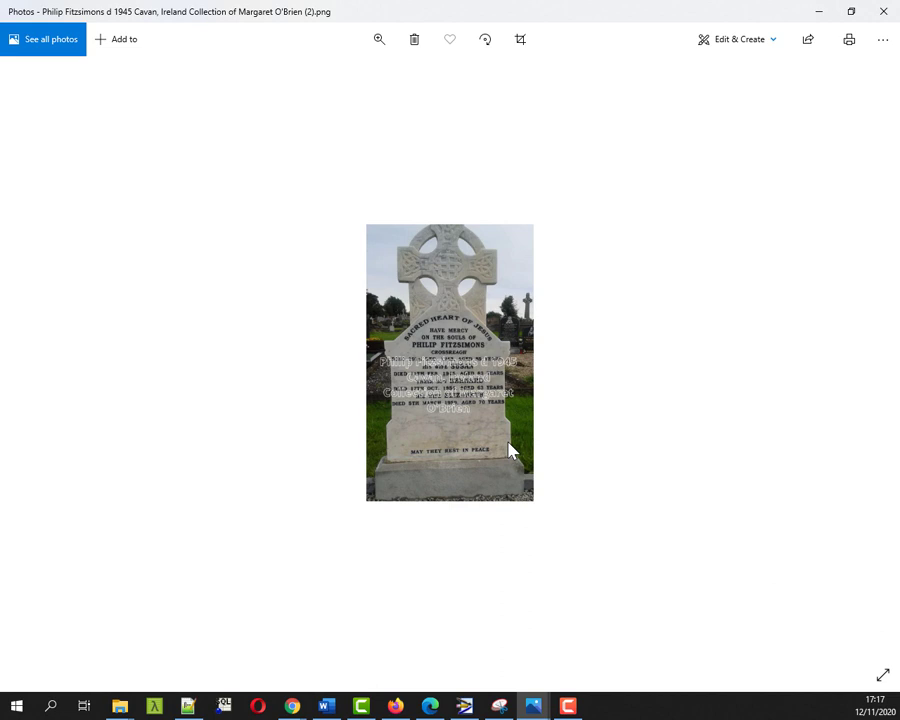
{"action": "left_click", "coordinate": [379, 39]}
{"action": "left_click_drag", "start_coordinate": [327, 87], "coordinate": [376, 89]}
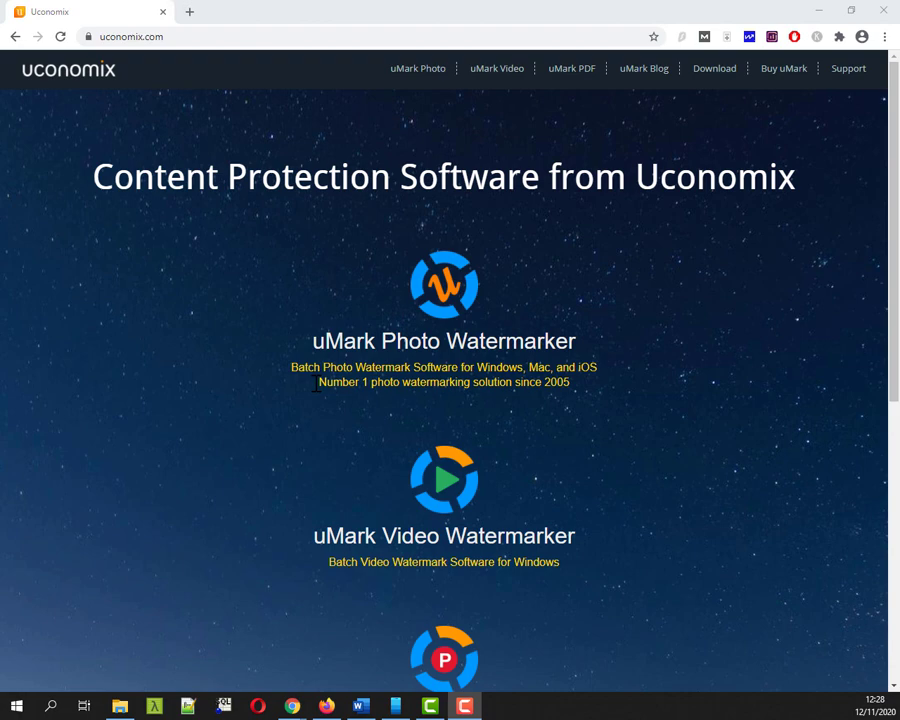
Download the 64-bit Windows uMark installer (uMark-Setup-X64.exe) from the Uconomix uMark Photo Watermarker page
{"action": "left_click", "coordinate": [438, 350]}
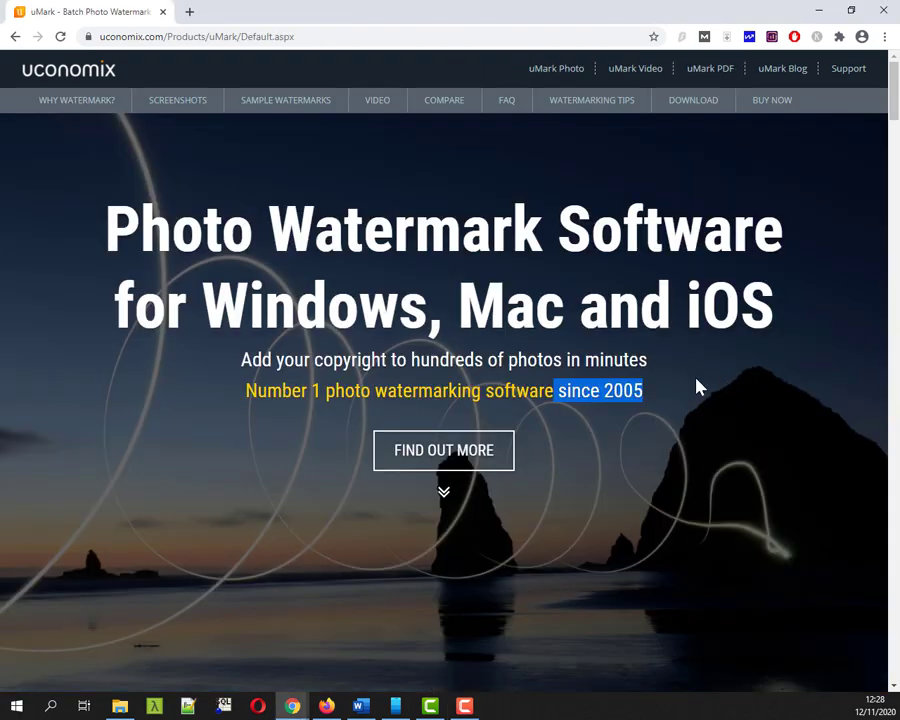
{"action": "scroll", "coordinate": [698, 387], "scroll_direction": "down", "scroll_amount": 8}
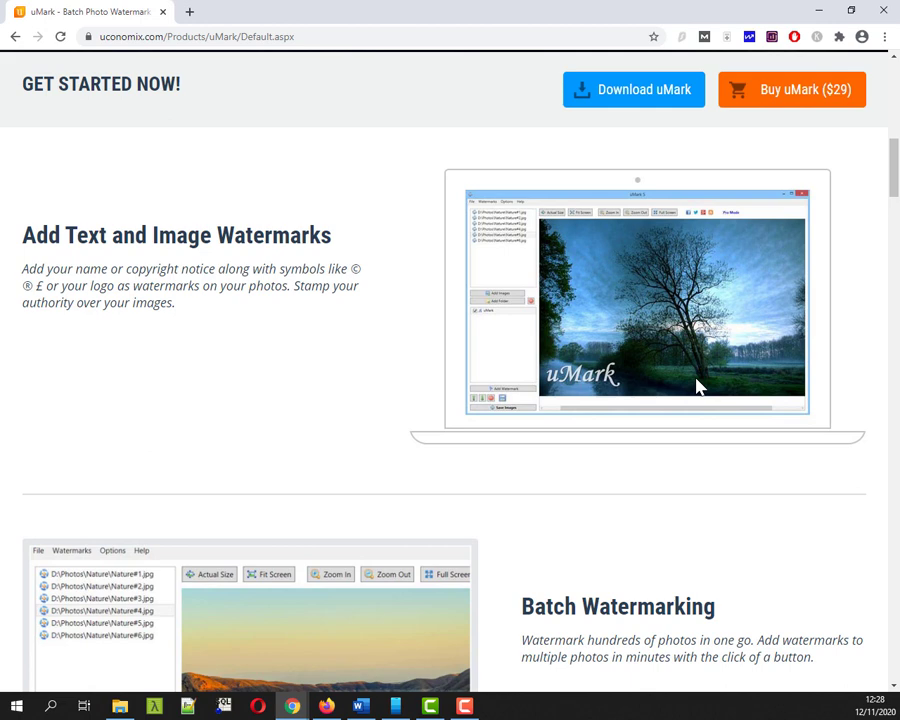
{"action": "left_click", "coordinate": [650, 100]}
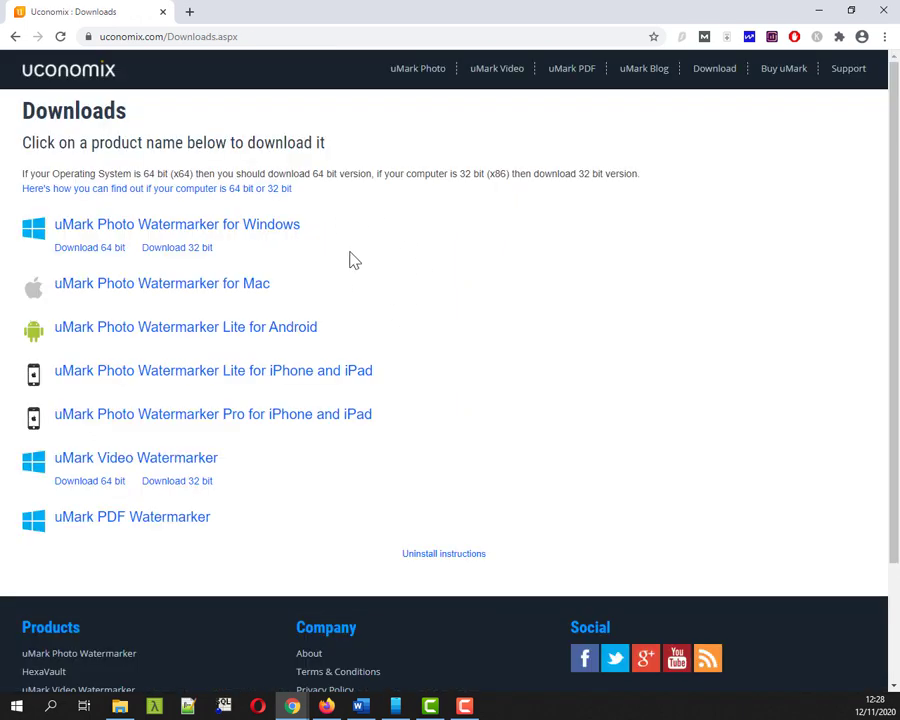
{"action": "left_click", "coordinate": [95, 256]}
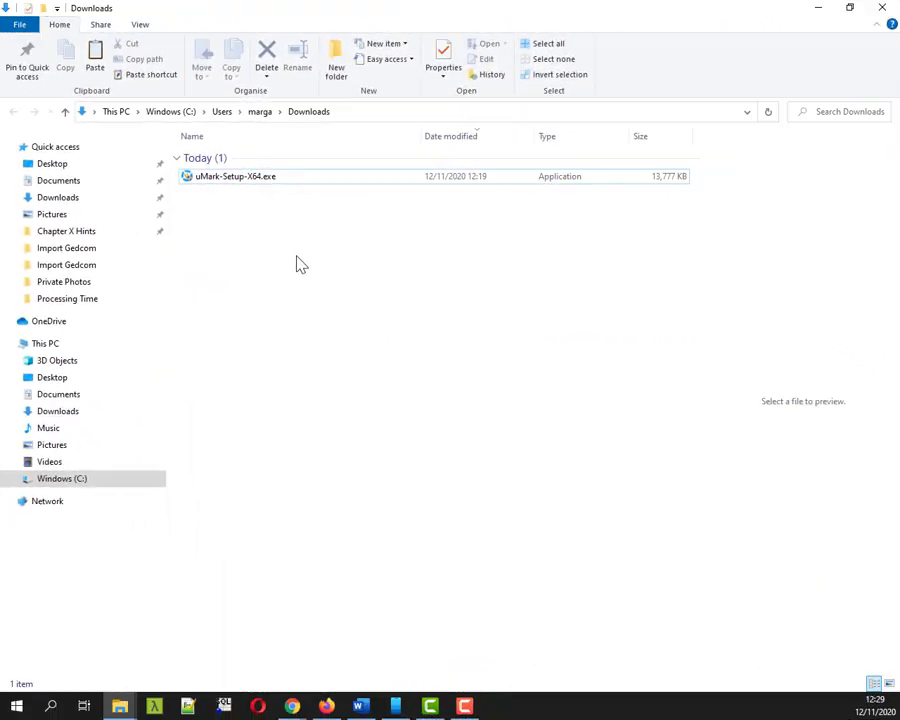
Run uMark-Setup-X64.exe as administrator and activate uMark in trial mode
{"action": "left_click", "coordinate": [301, 180]}
{"action": "right_click", "coordinate": [302, 178]}
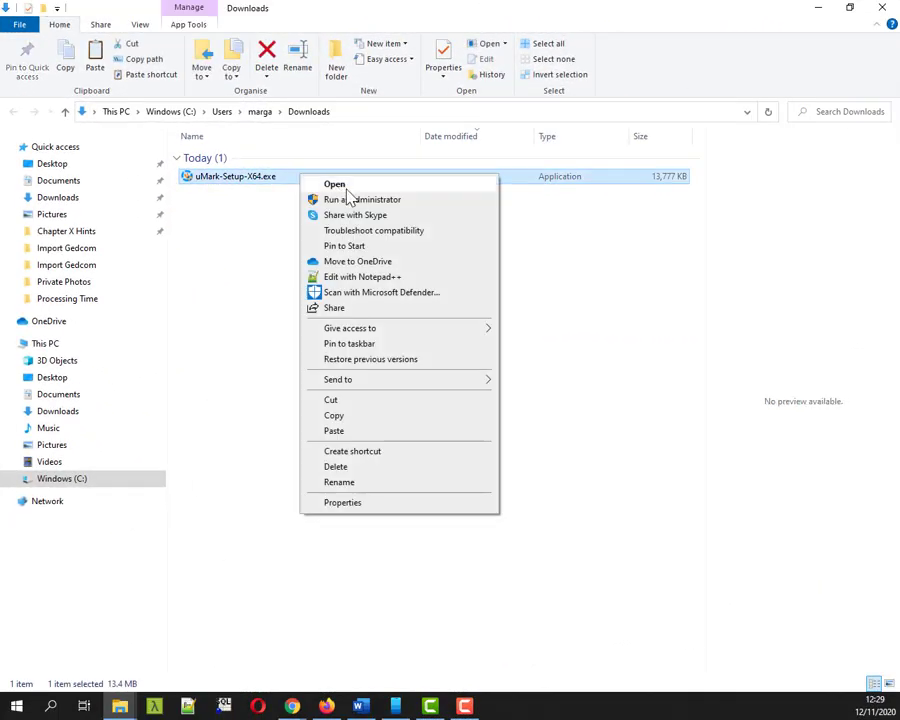
{"action": "left_click", "coordinate": [350, 203]}
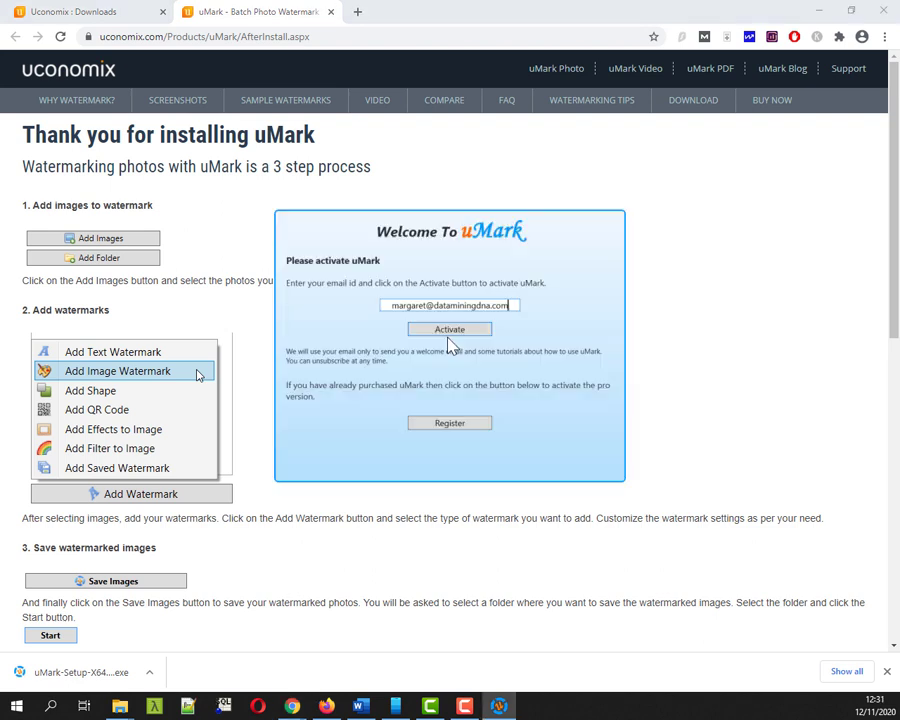
{"action": "left_click", "coordinate": [449, 327]}
{"action": "left_click", "coordinate": [511, 407]}
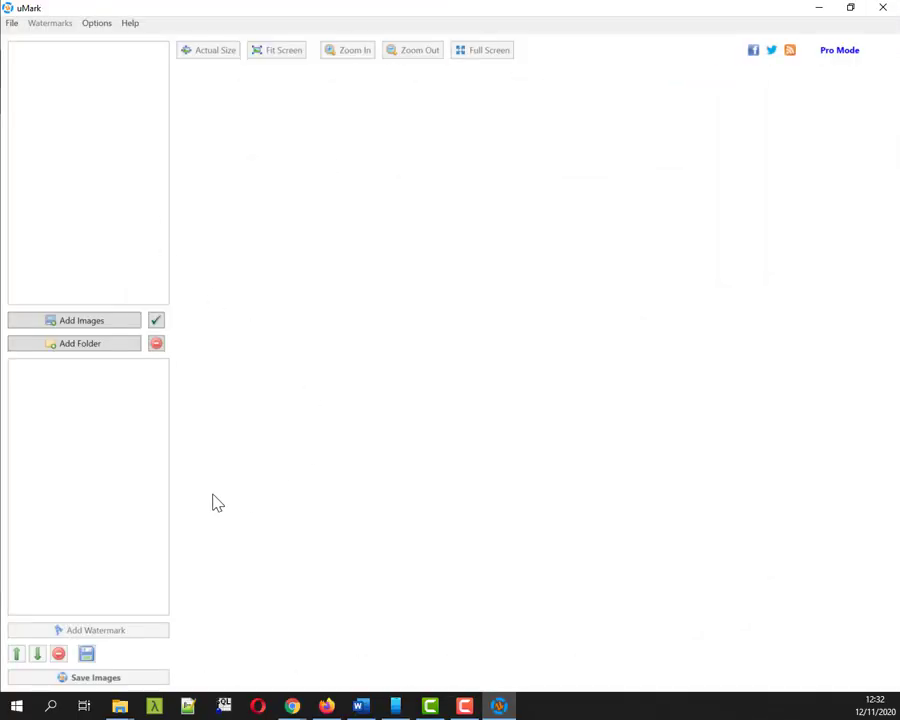
Load the Documents photo folder into uMark's list, select the fifth photo, and open the watermark types
{"action": "left_click", "coordinate": [90, 352]}
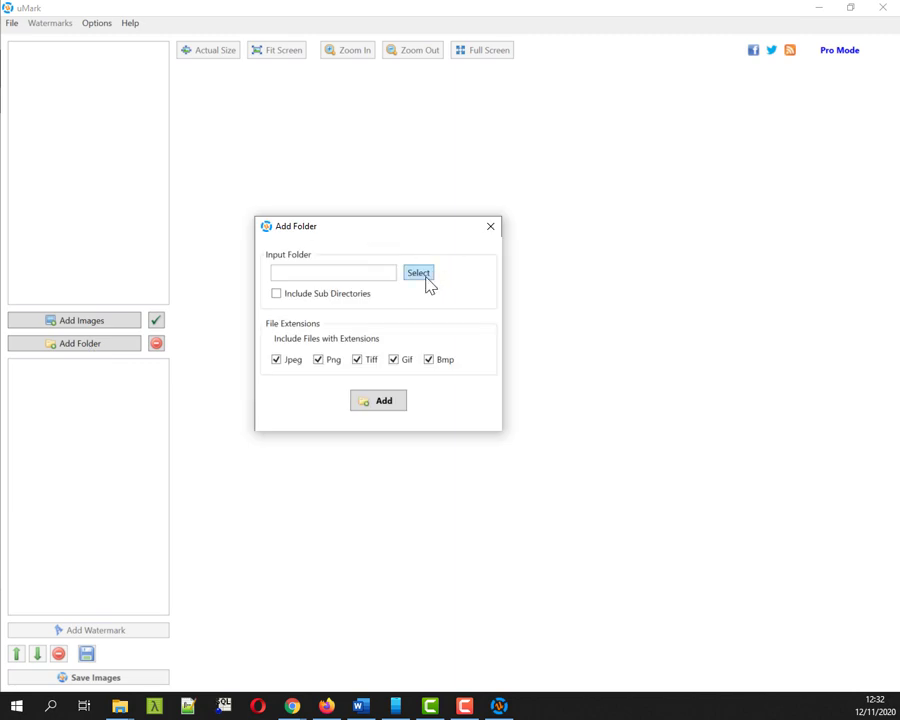
{"action": "left_click", "coordinate": [425, 277]}
{"action": "left_click", "coordinate": [465, 470]}
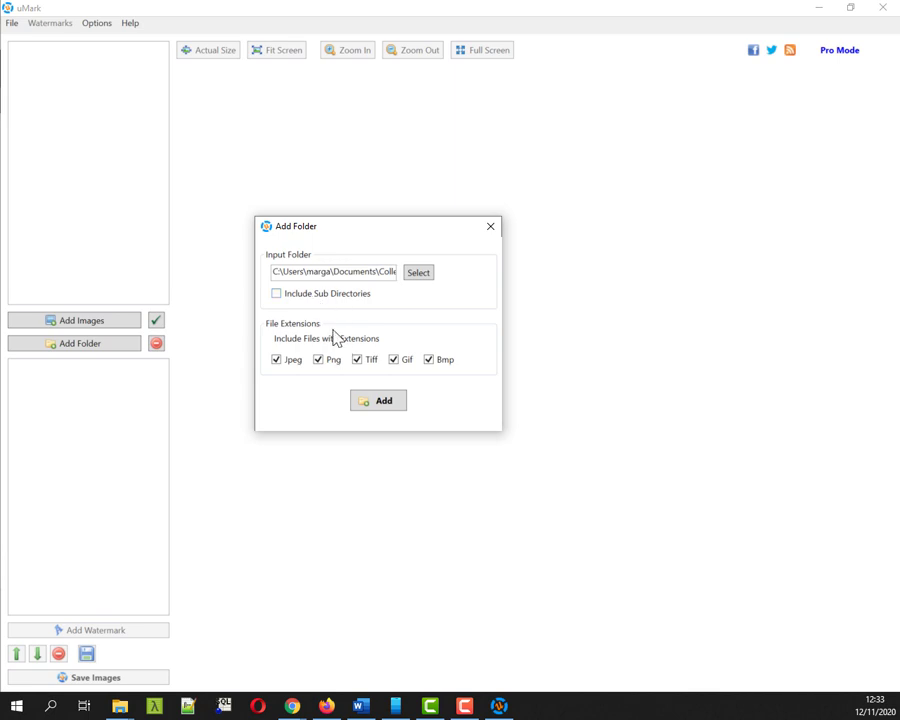
{"action": "left_click", "coordinate": [378, 400]}
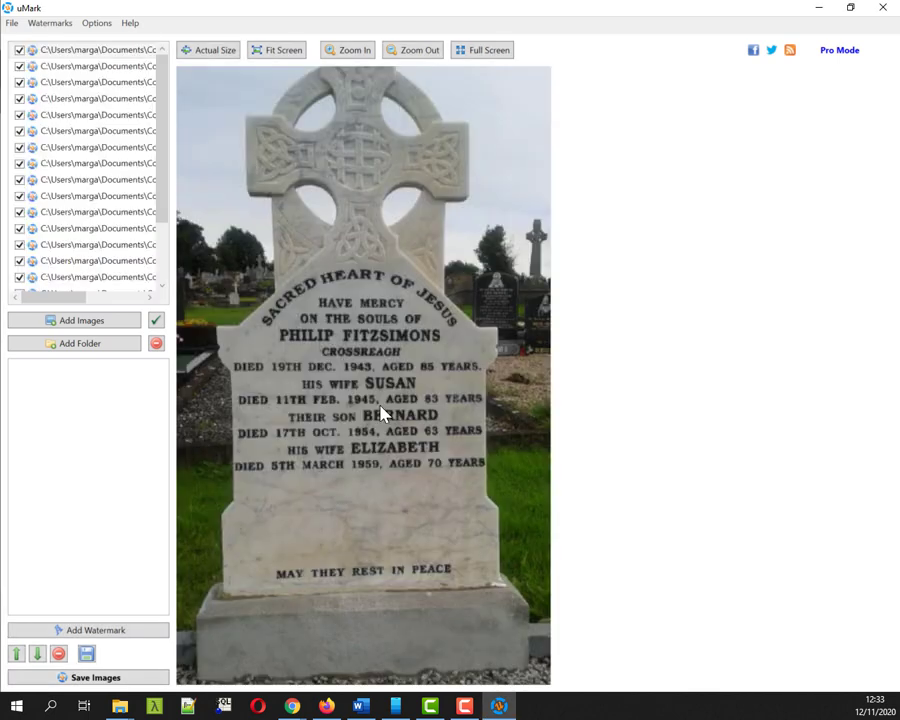
{"action": "left_click", "coordinate": [120, 114]}
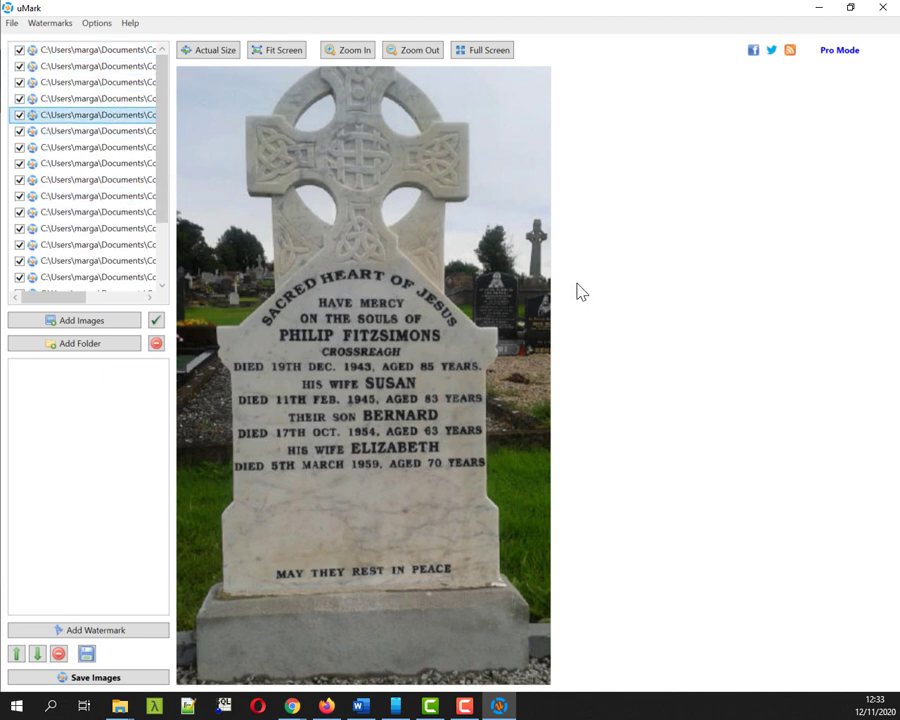
{"action": "left_click", "coordinate": [98, 633]}
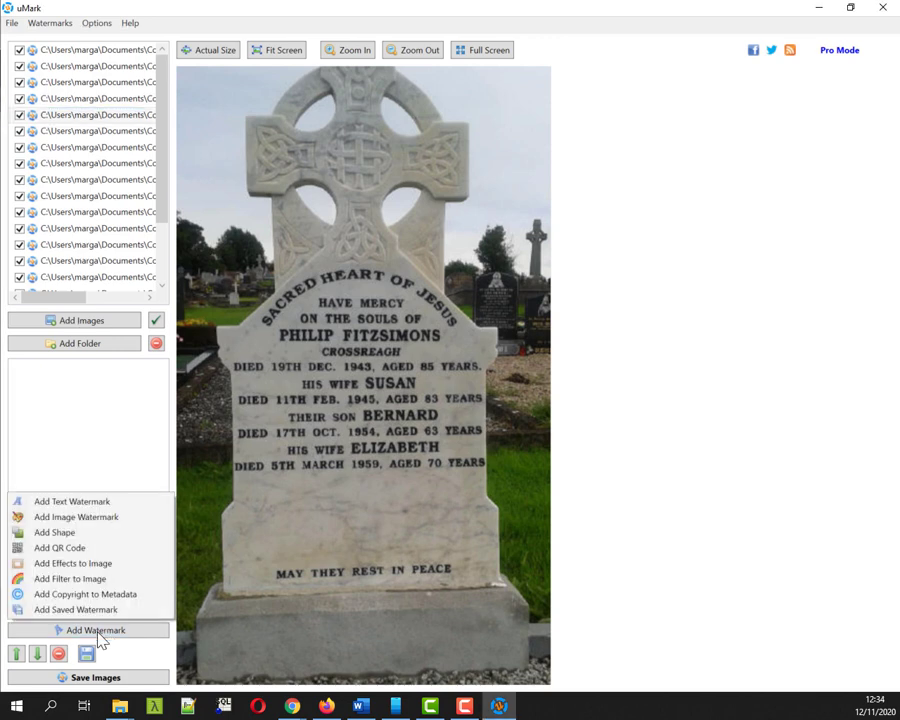
Add a text watermark: 'Collection of' plus the collector's name, then 'Drumalee Graveyard, Cavan, Ireland', and select both lines
{"action": "left_click", "coordinate": [96, 508]}
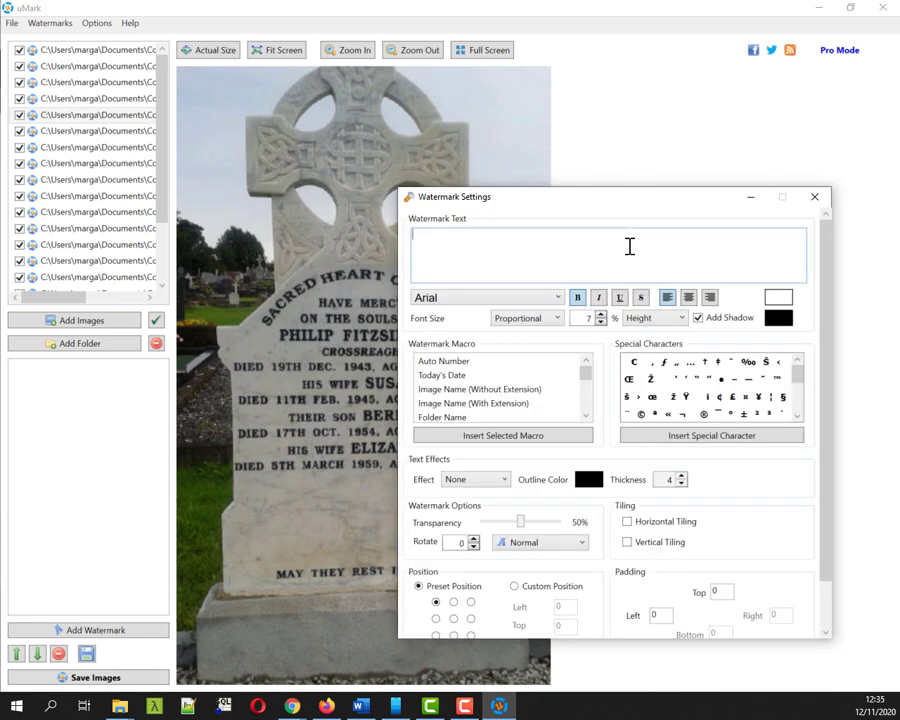
{"action": "type", "text": "Col"}
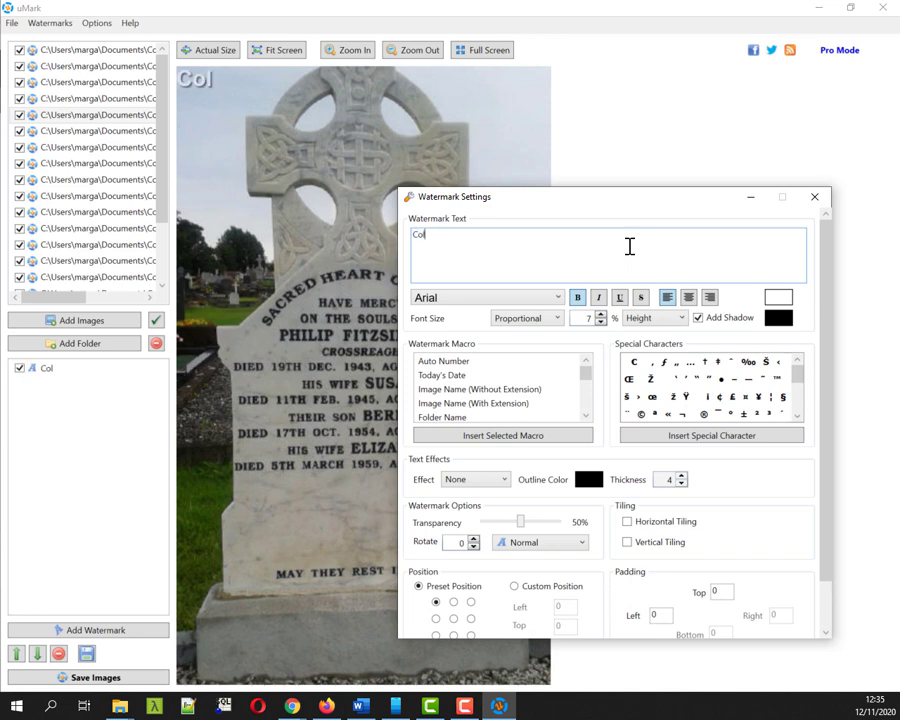
{"action": "type", "text": "lection "}
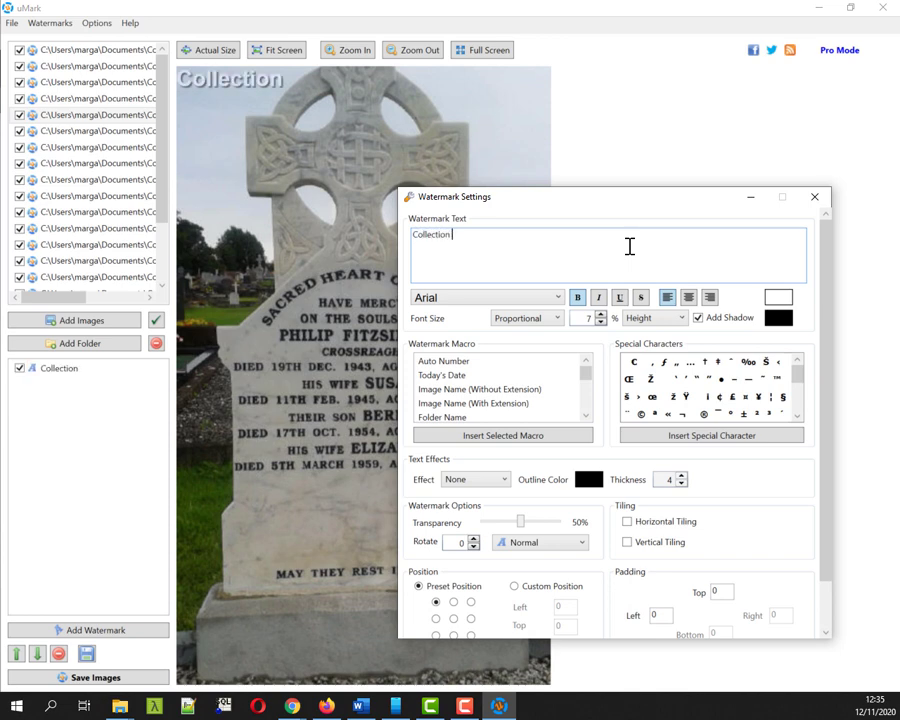
{"action": "type", "text": "of Margareto'"}
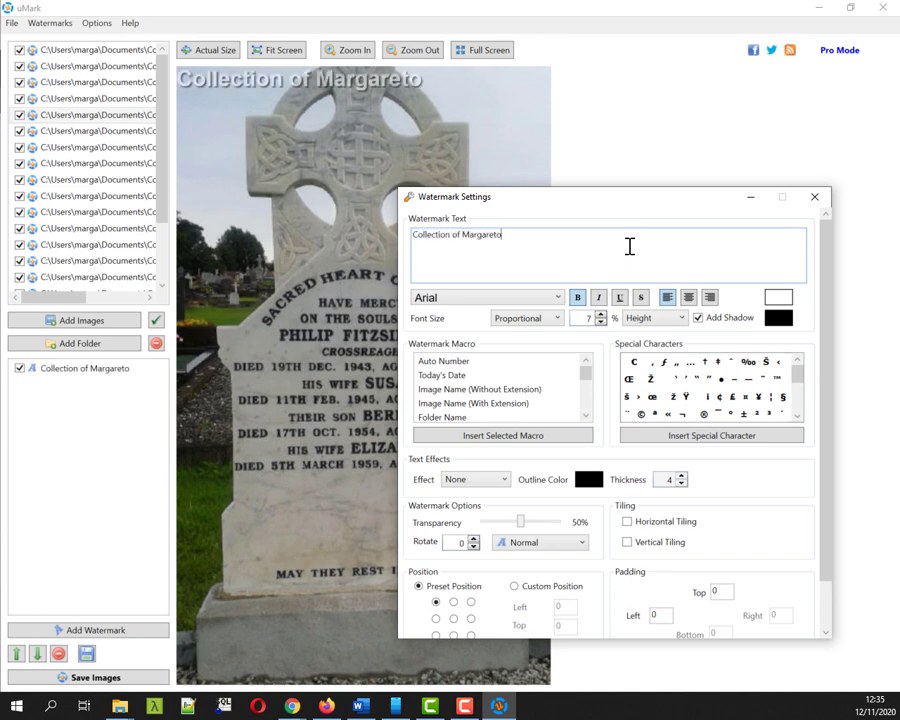
{"action": "key", "text": "BackSpace"}
{"action": "key", "text": "BackSpace"}
{"action": "type", "text": "O'Brien"}
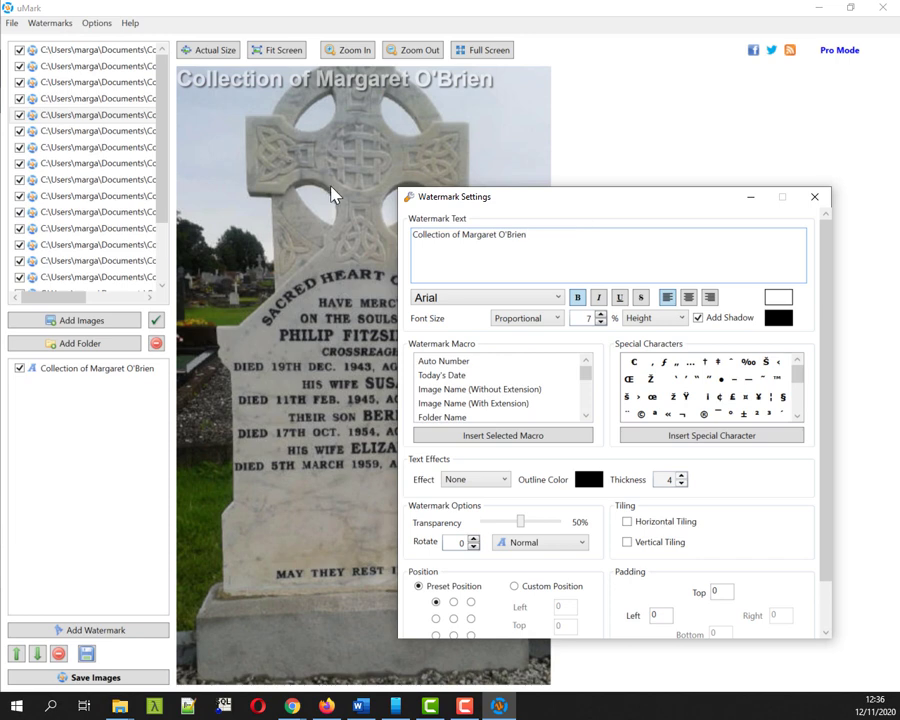
{"action": "key", "text": "Return"}
{"action": "type", "text": "Drumalee"}
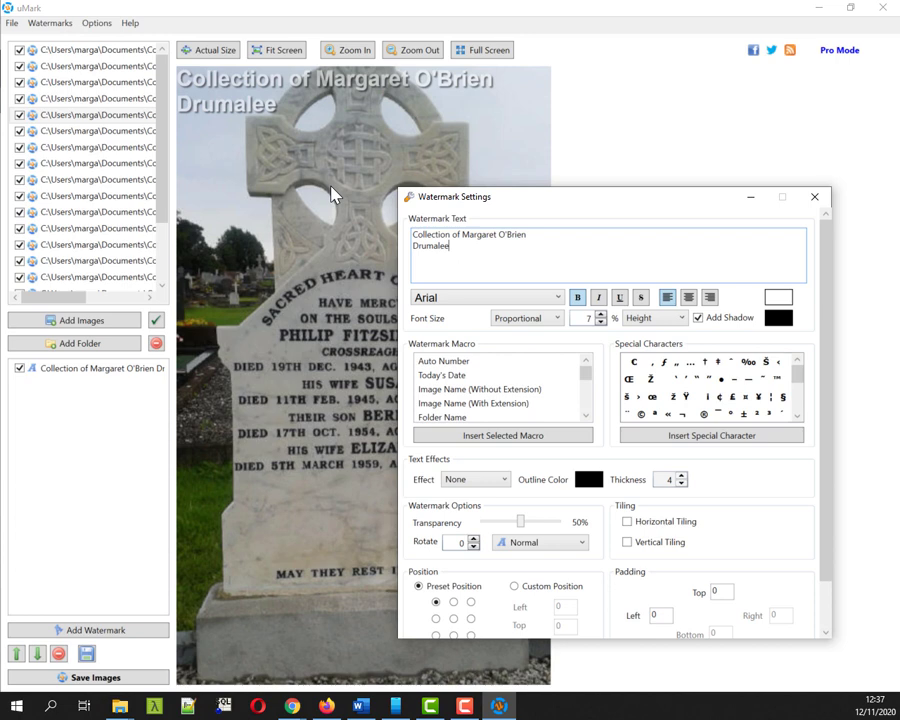
{"action": "type", "text": " Graveyard, Cavan, Ireland"}
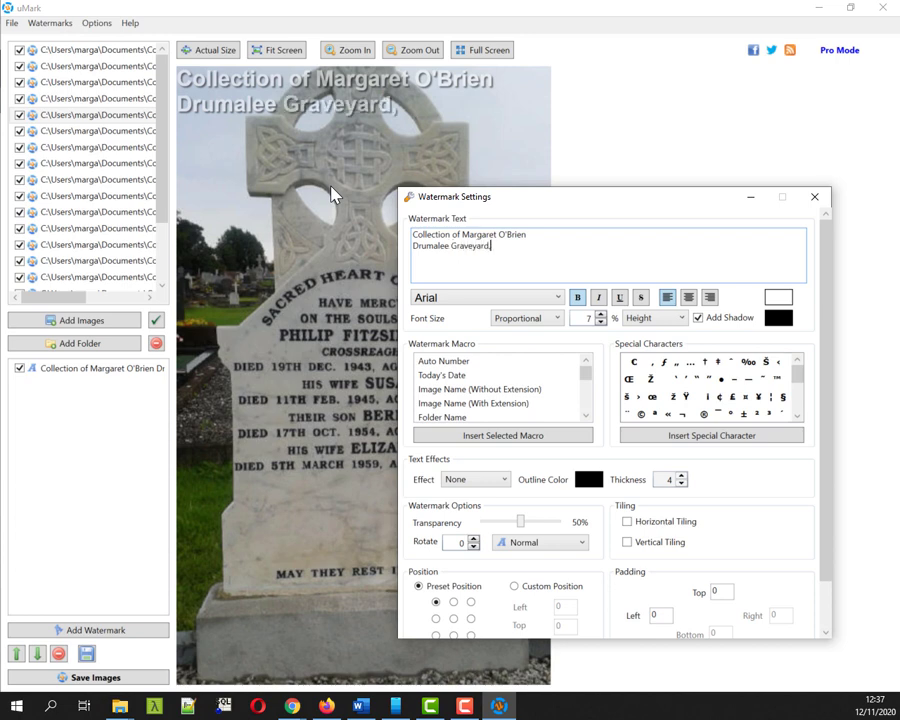
{"action": "left_click_drag", "start_coordinate": [547, 248], "coordinate": [382, 233]}
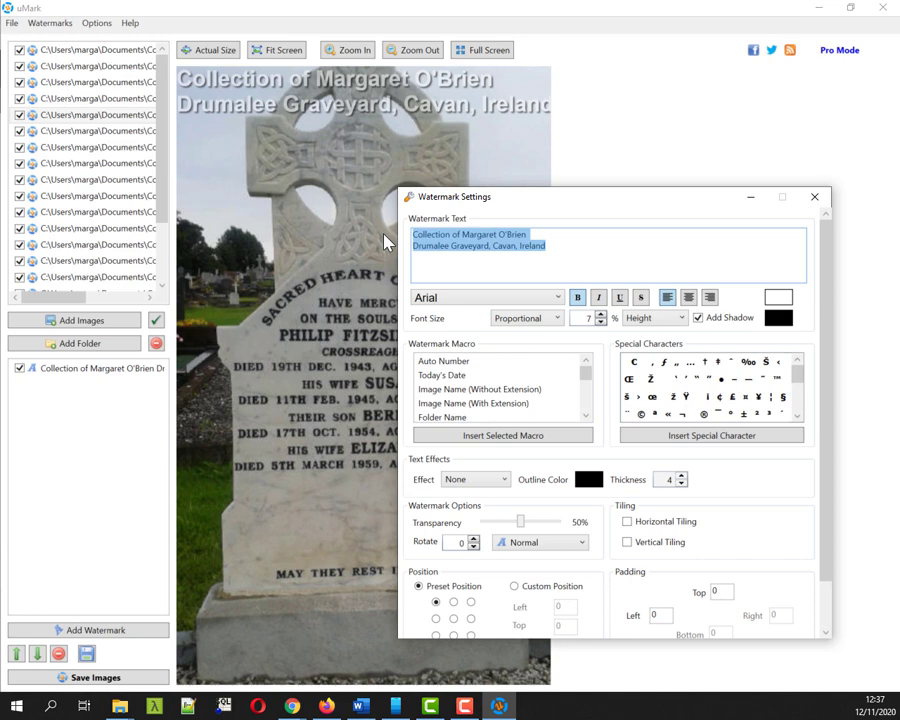
Reduce the caption font size to 4 and set its transparency to 54%
{"action": "left_click", "coordinate": [600, 321]}
{"action": "left_click", "coordinate": [601, 323]}
{"action": "left_click", "coordinate": [601, 323]}
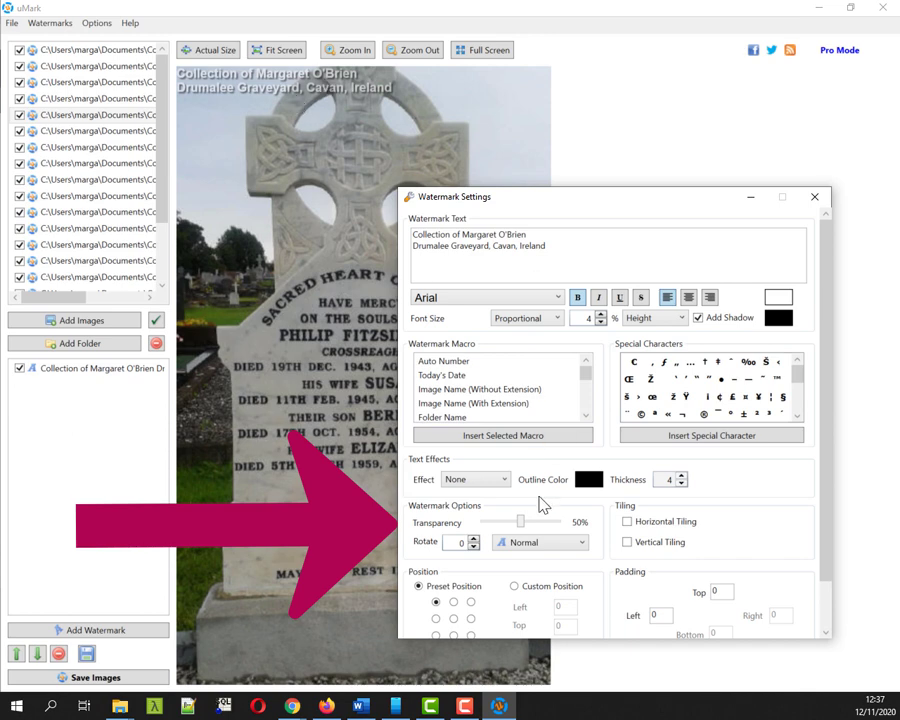
{"action": "mouse_move", "coordinate": [523, 530]}
{"action": "left_mouse_down"}
{"action": "mouse_move", "coordinate": [550, 529]}
{"action": "mouse_move", "coordinate": [526, 529]}
{"action": "left_mouse_up"}
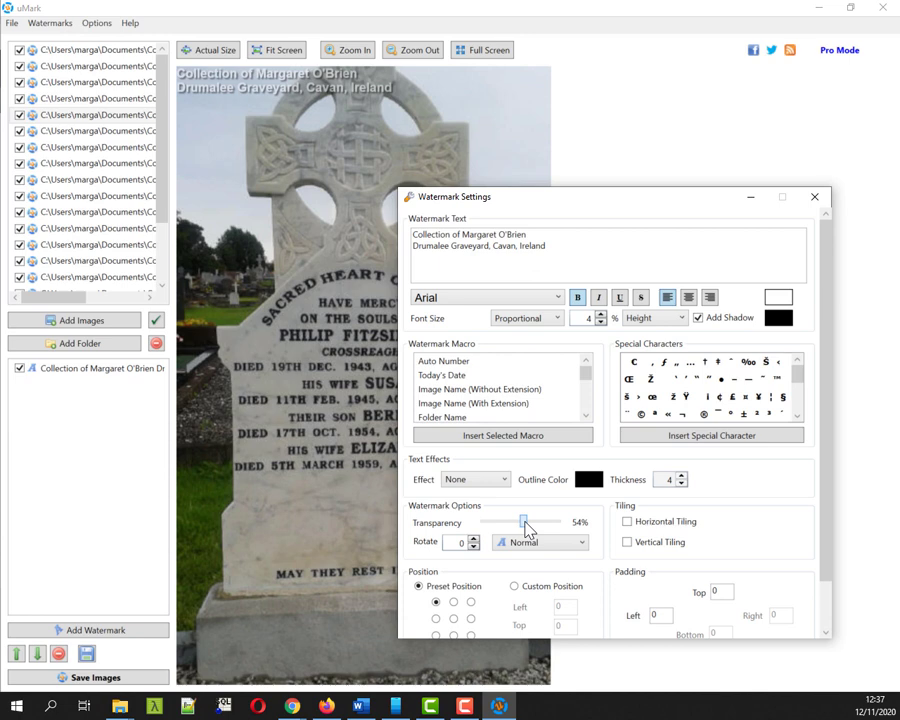
Try the 3D Text effect on the caption, then set the effect back to None
{"action": "left_click", "coordinate": [479, 480]}
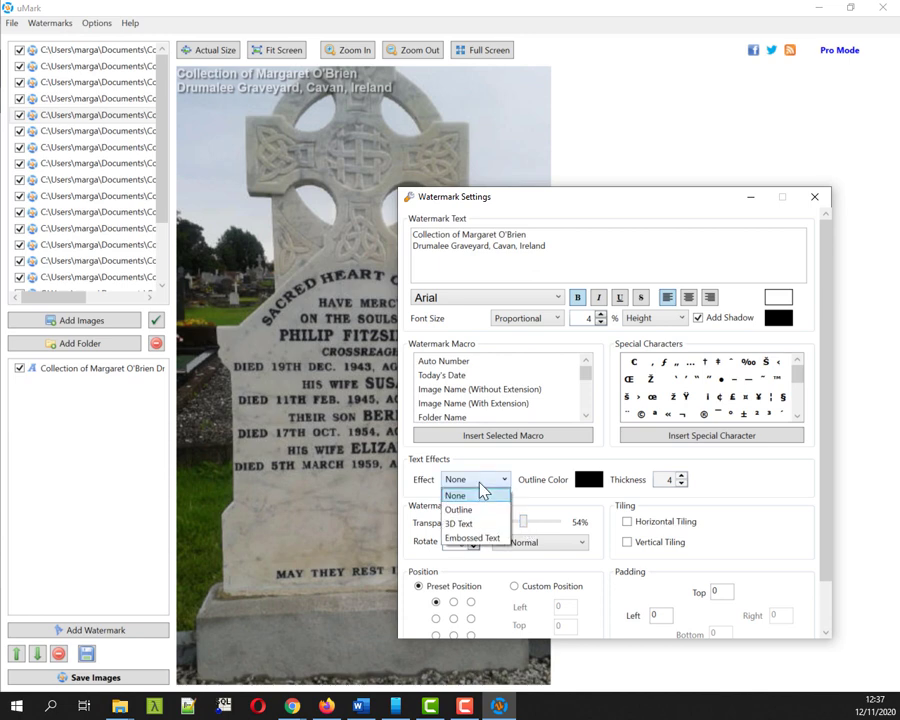
{"action": "left_click", "coordinate": [480, 524]}
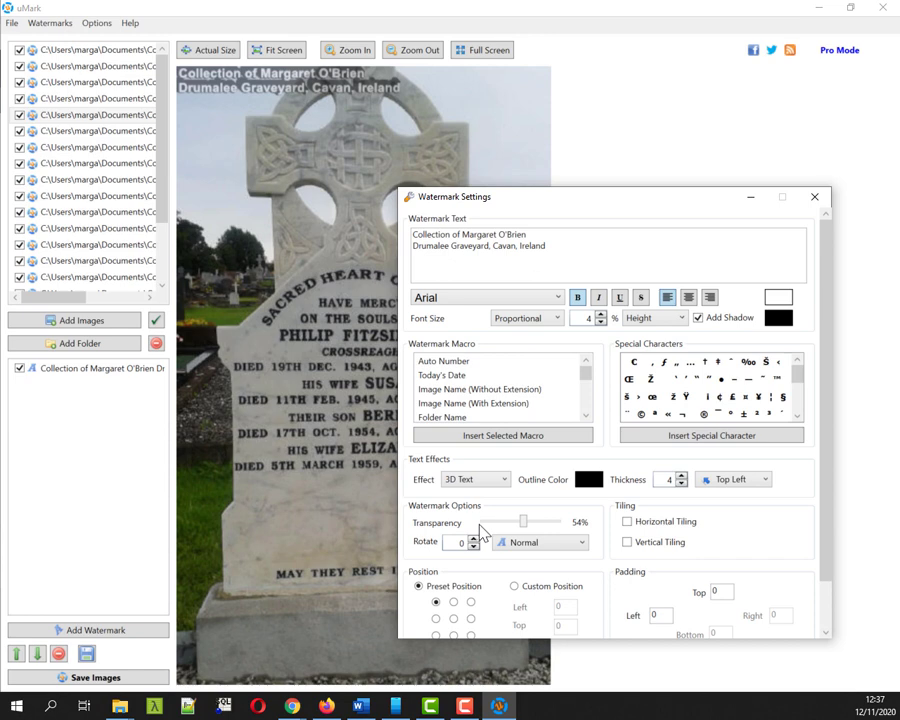
{"action": "left_click", "coordinate": [496, 486]}
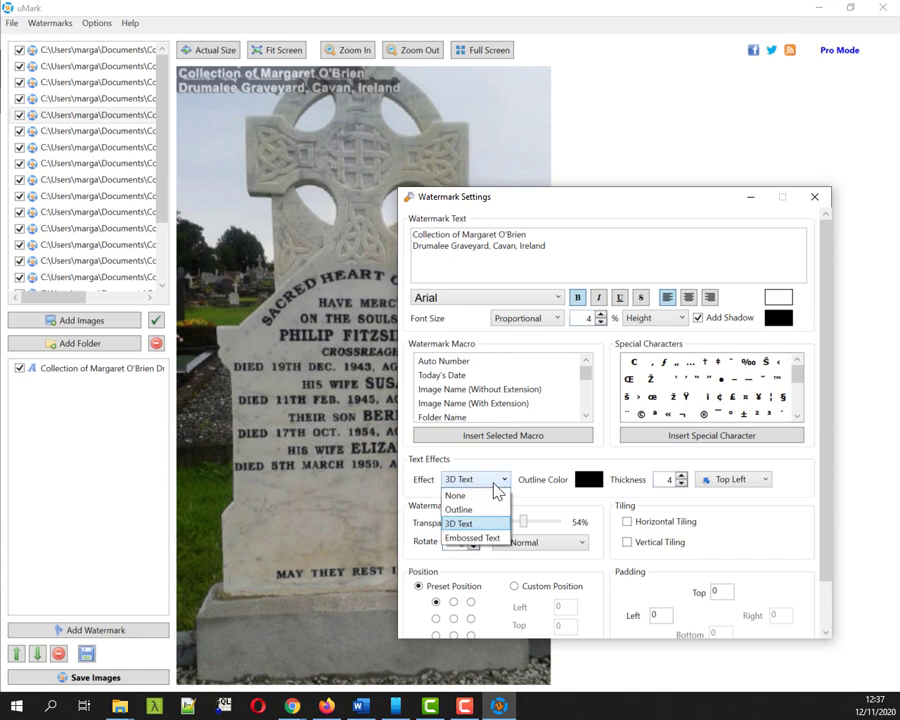
{"action": "left_click", "coordinate": [488, 496]}
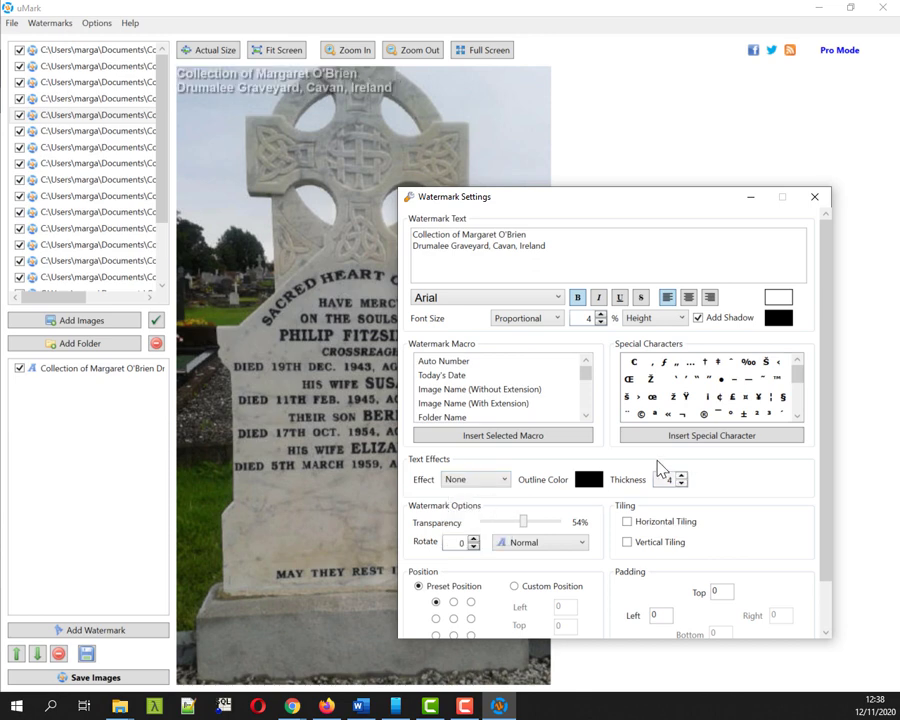
Place the caption at the photo's bottom-left preset position
{"action": "left_click_drag", "start_coordinate": [622, 200], "coordinate": [631, 163]}
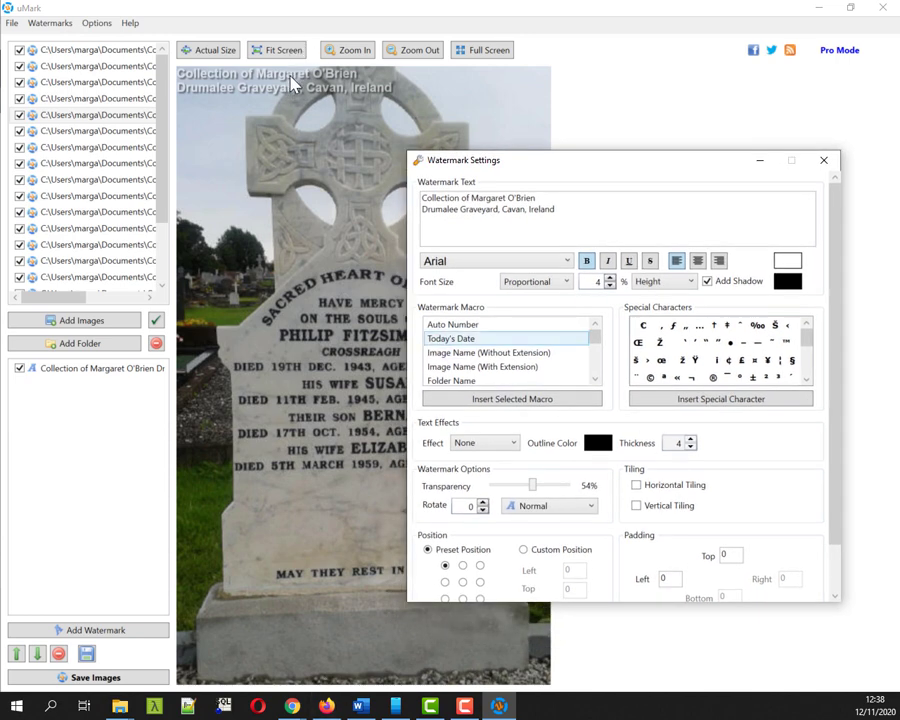
{"action": "left_click_drag", "start_coordinate": [838, 402], "coordinate": [840, 462]}
{"action": "left_click", "coordinate": [445, 510]}
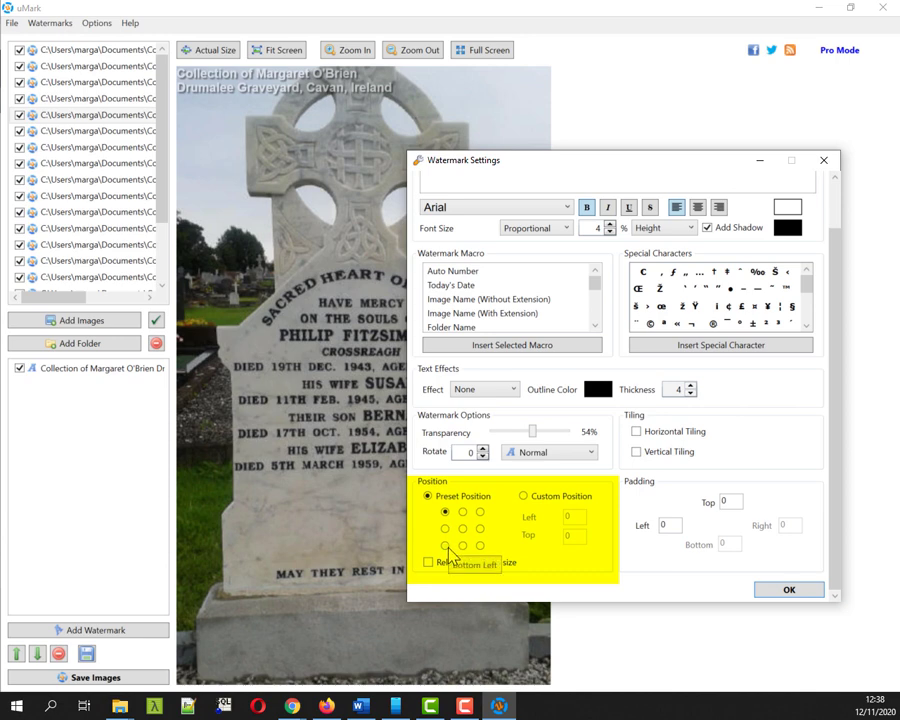
{"action": "left_click", "coordinate": [445, 546]}
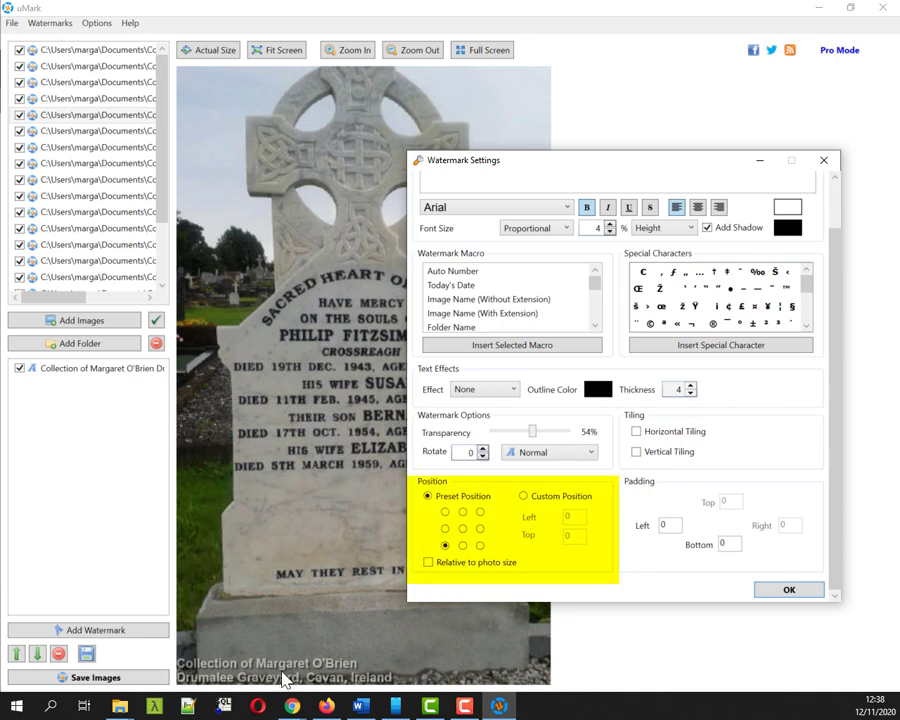
Try the bottom-right, top-right, top-left and top-centre preset positions for the caption
{"action": "left_click", "coordinate": [480, 546]}
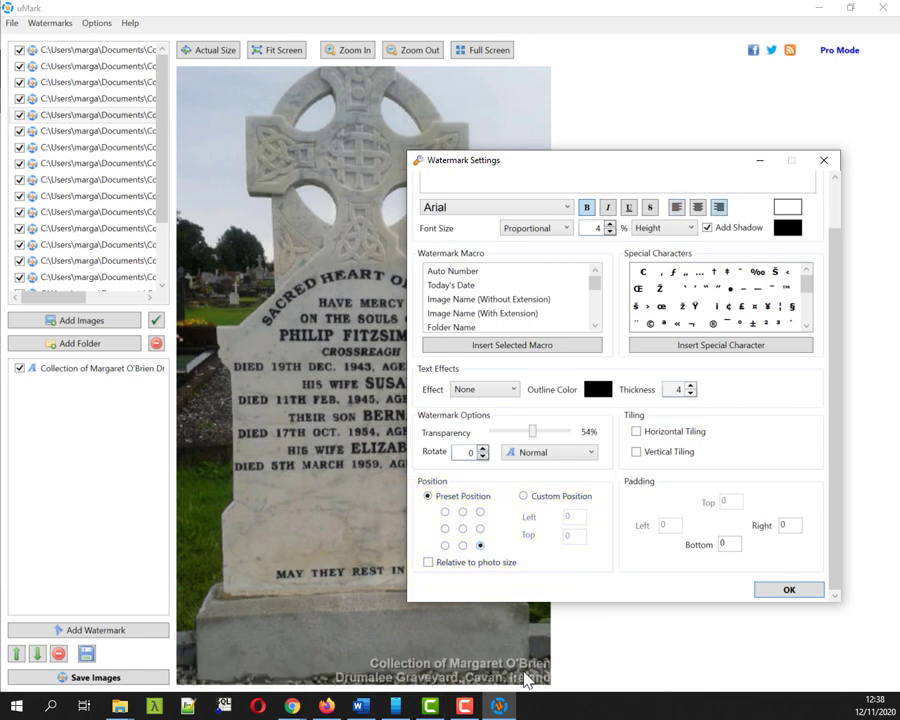
{"action": "left_click", "coordinate": [480, 512]}
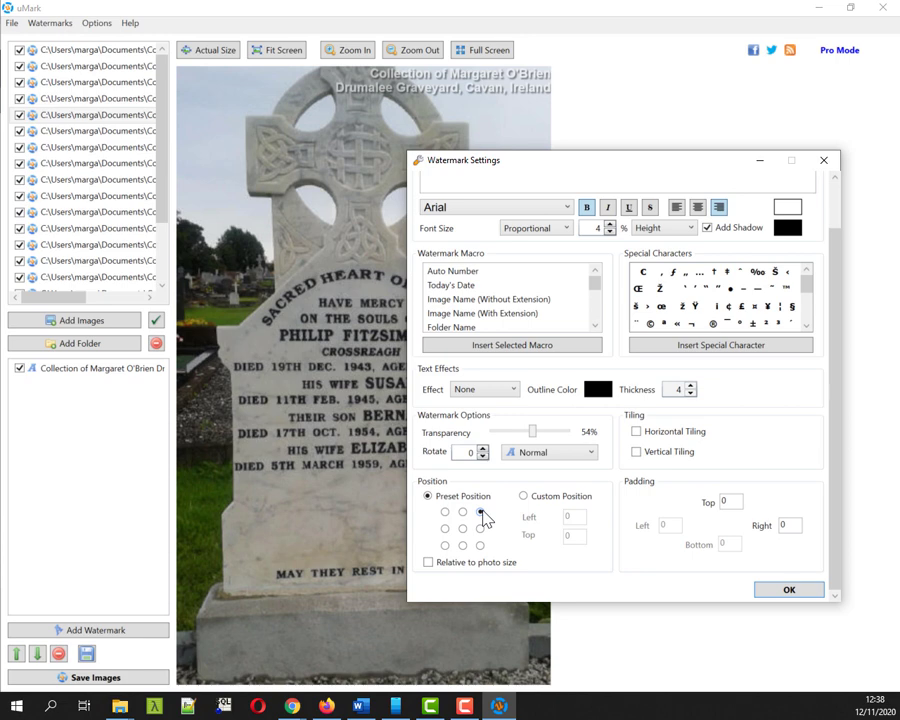
{"action": "left_click", "coordinate": [445, 513]}
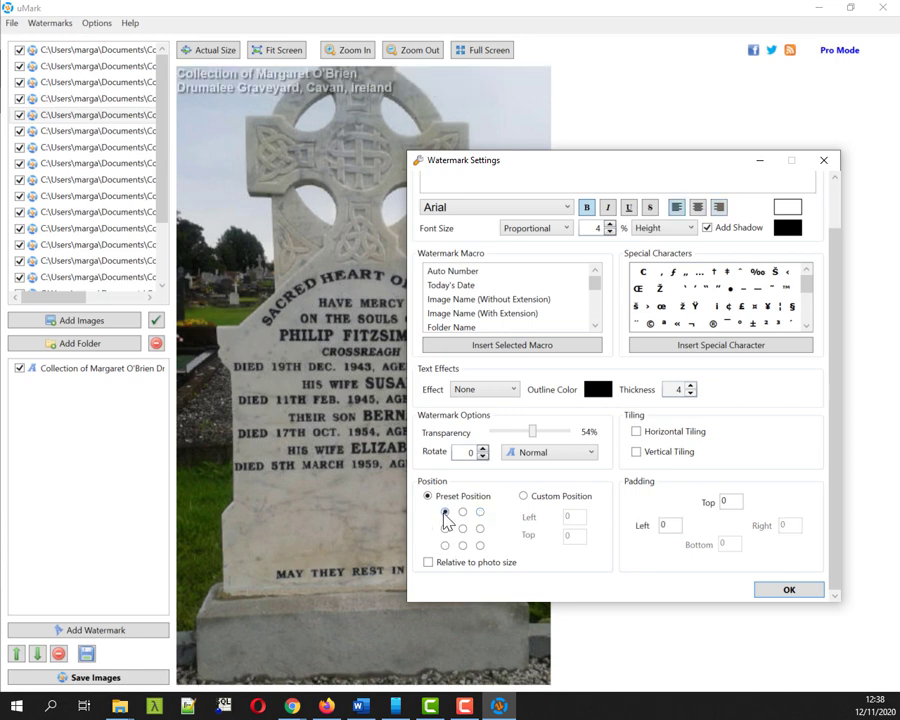
{"action": "left_click", "coordinate": [462, 512]}
{"action": "left_click_drag", "start_coordinate": [599, 168], "coordinate": [718, 138]}
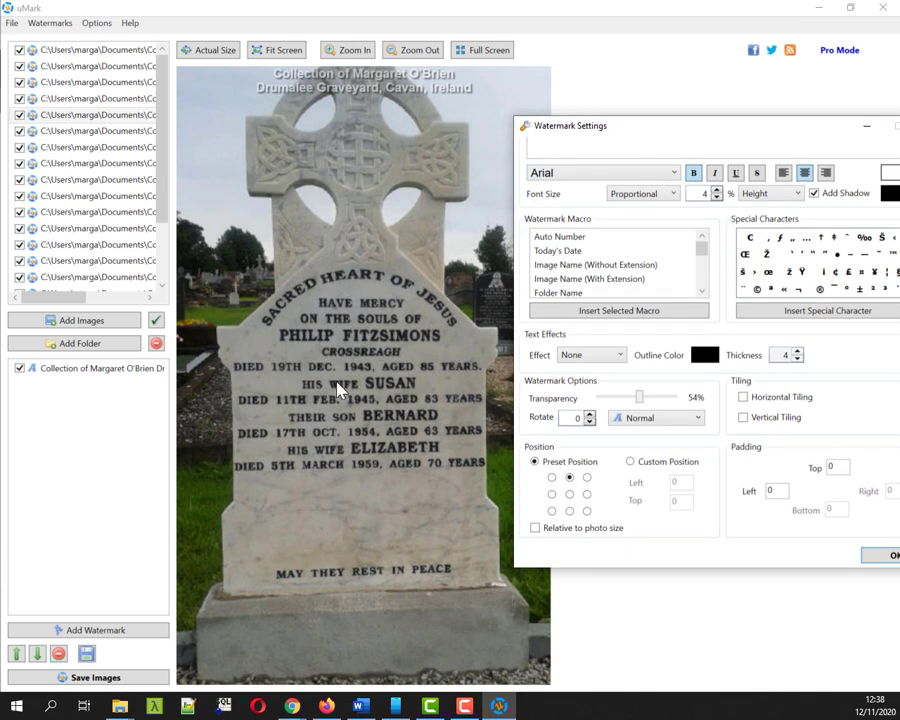
Centre the caption on the photo at font size 6 with 29% transparency
{"action": "left_click", "coordinate": [568, 495]}
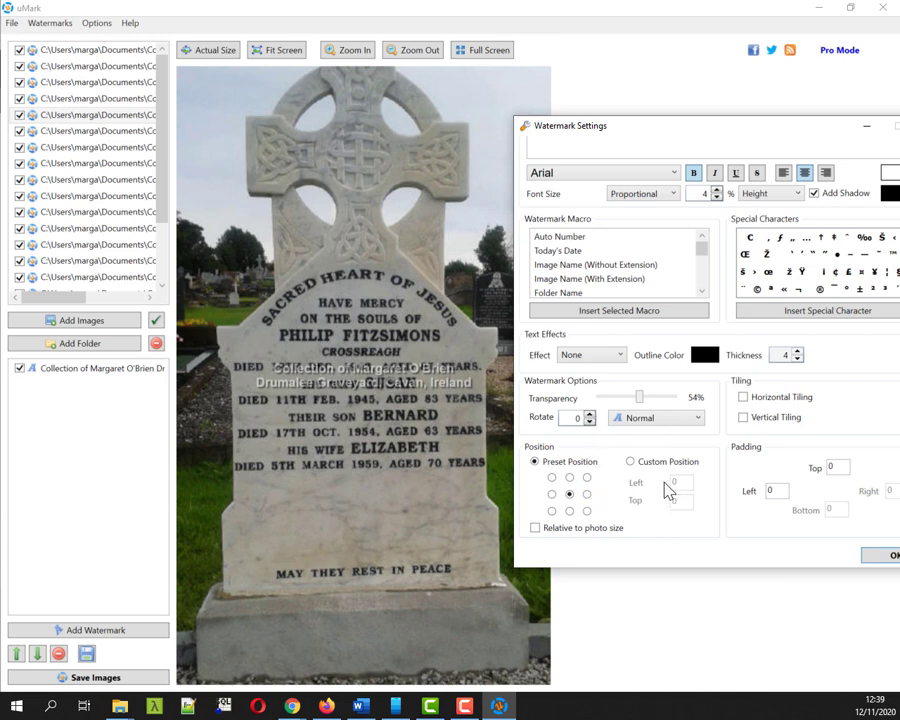
{"action": "left_click", "coordinate": [645, 264]}
{"action": "left_click", "coordinate": [716, 189]}
{"action": "left_click", "coordinate": [716, 189]}
{"action": "left_click", "coordinate": [716, 189]}
{"action": "left_click_drag", "start_coordinate": [700, 375], "coordinate": [736, 58]}
{"action": "left_click_drag", "start_coordinate": [679, 348], "coordinate": [638, 357]}
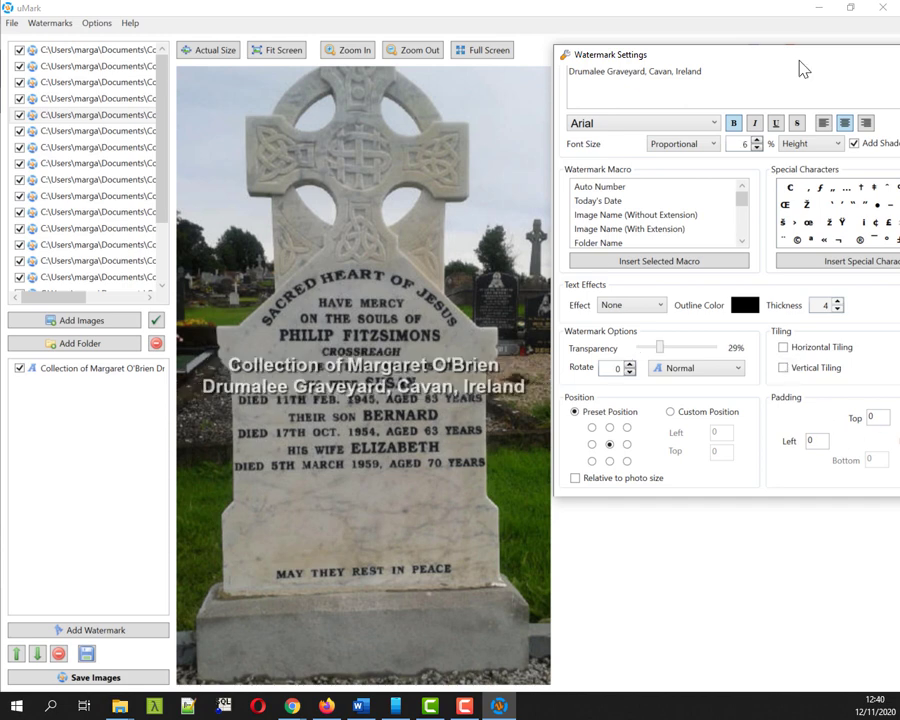
{"action": "left_click_drag", "start_coordinate": [803, 68], "coordinate": [684, 90]}
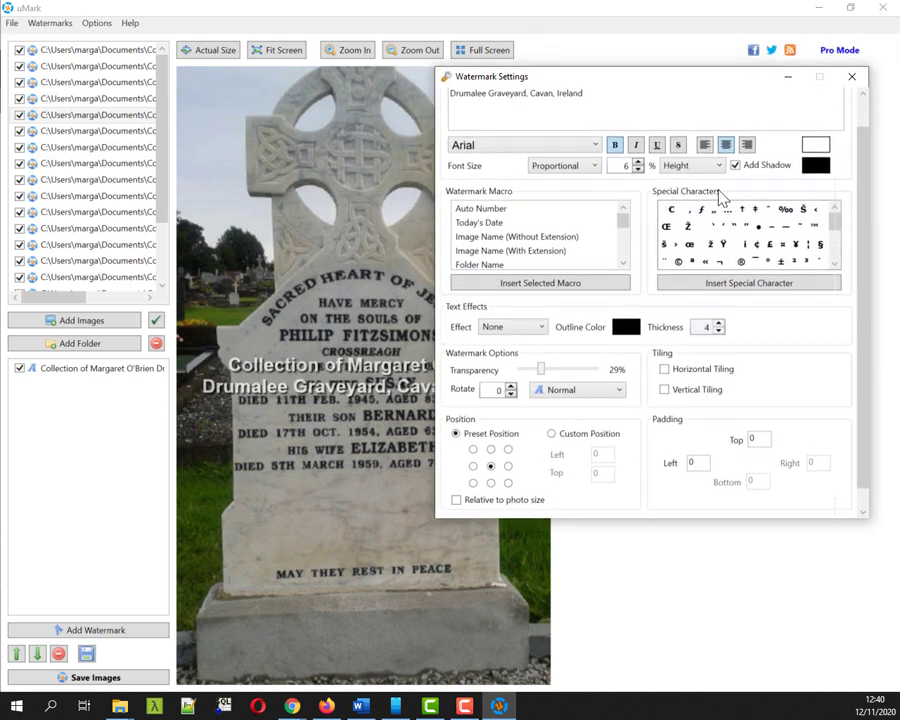
Switch the caption to a diagonal orientation to preview it across the photo
{"action": "left_click", "coordinate": [620, 391]}
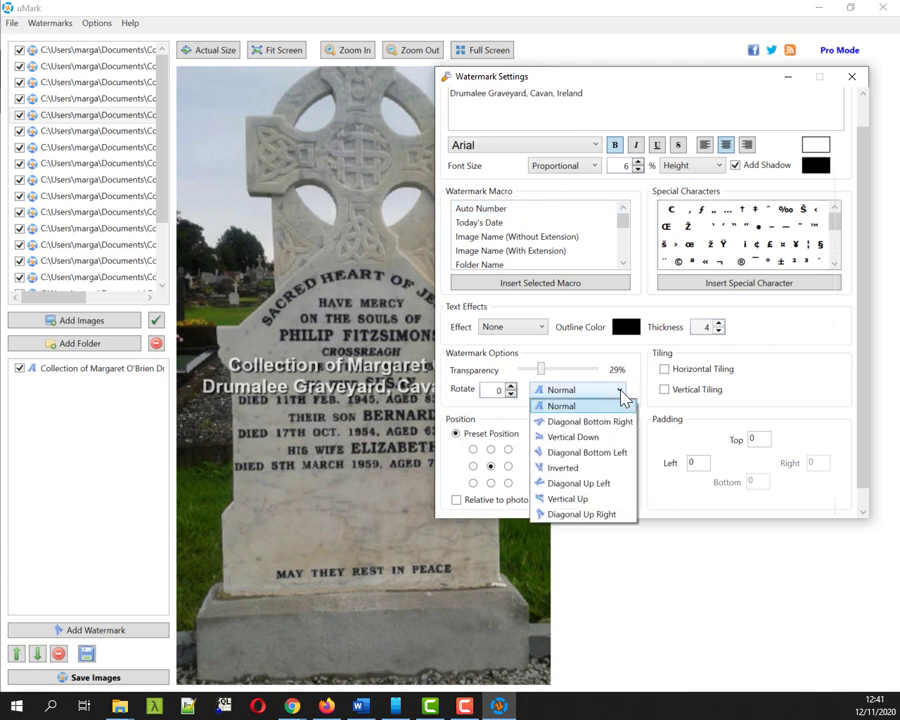
{"action": "left_click", "coordinate": [622, 396]}
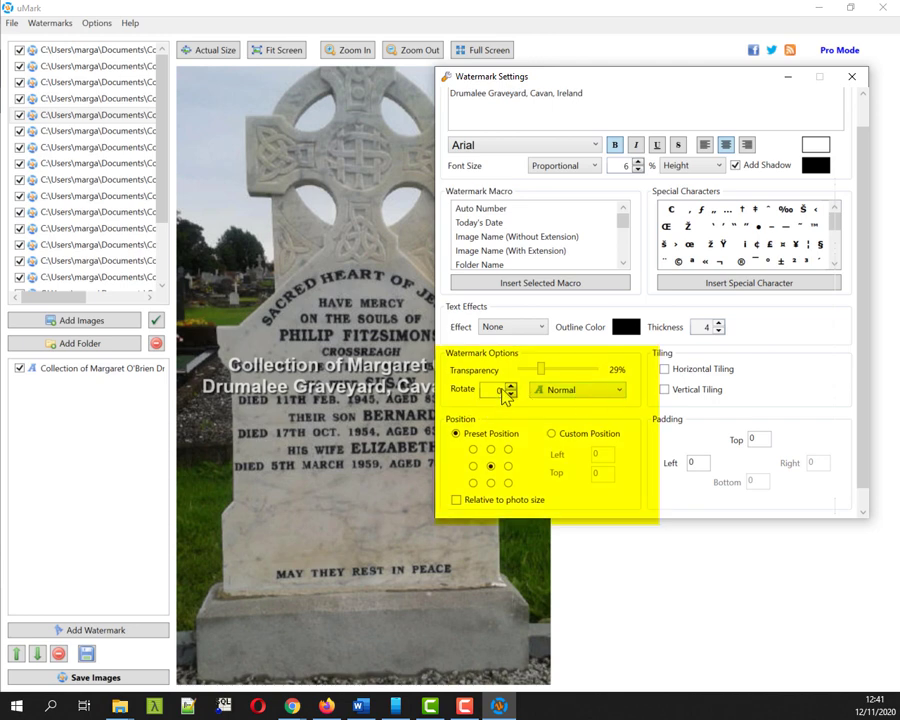
{"action": "left_click", "coordinate": [616, 391]}
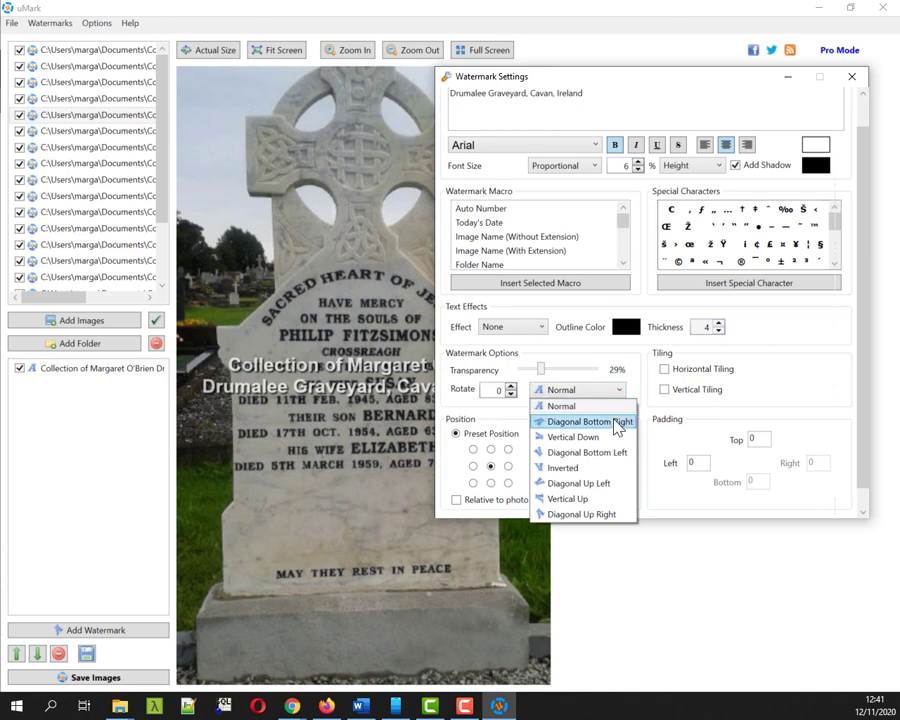
{"action": "left_click", "coordinate": [618, 423]}
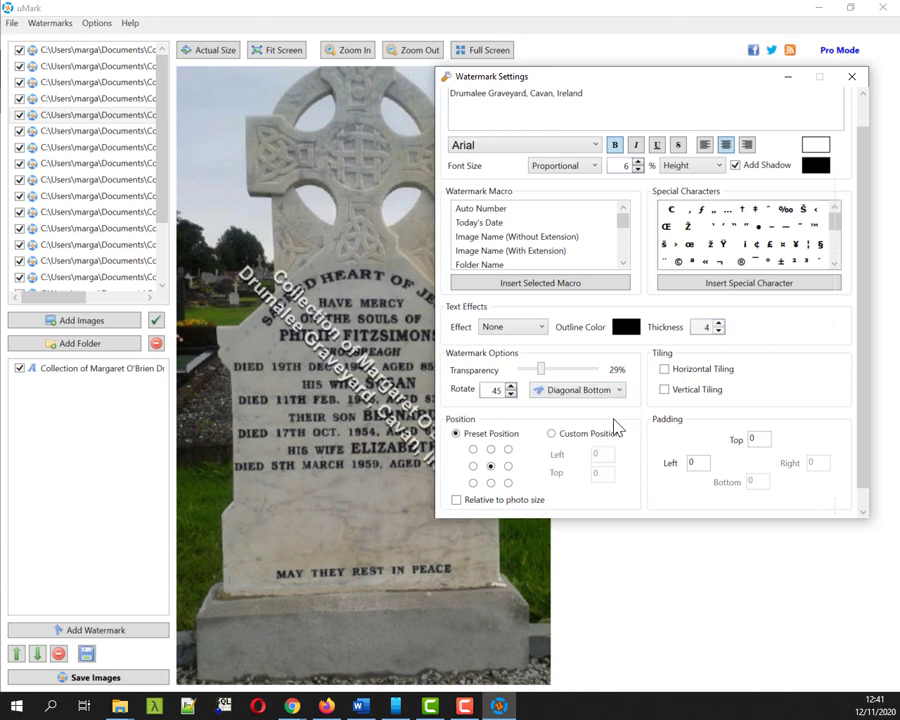
{"action": "left_click_drag", "start_coordinate": [614, 419], "coordinate": [711, 401]}
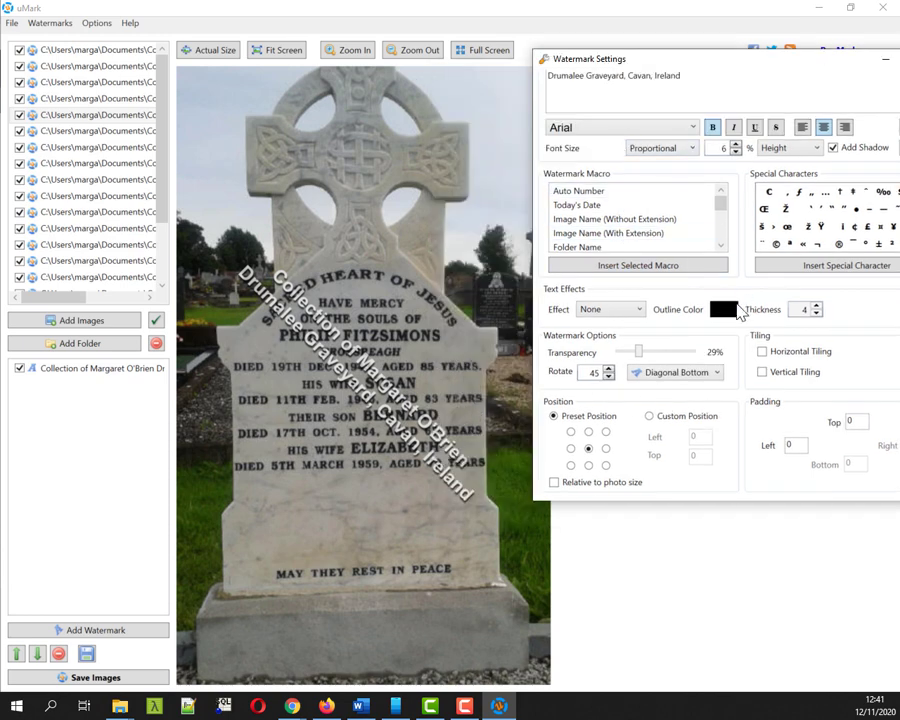
Raise the caption to size 7 with 64% transparency and return it to horizontal orientation
{"action": "left_click", "coordinate": [736, 144]}
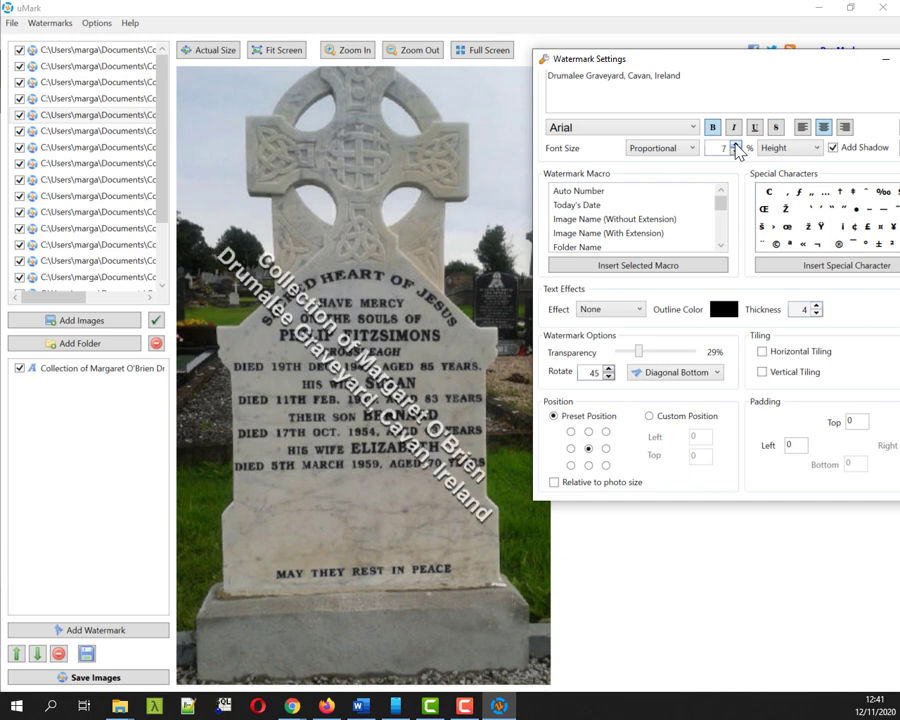
{"action": "left_click", "coordinate": [660, 204]}
{"action": "left_click_drag", "start_coordinate": [641, 362], "coordinate": [666, 361]}
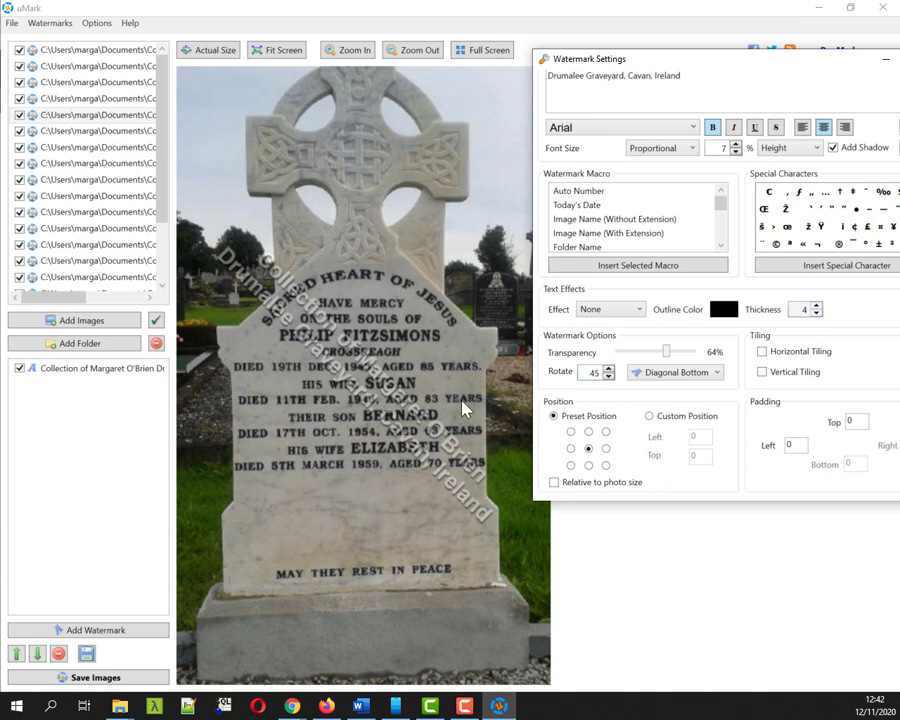
{"action": "left_click", "coordinate": [701, 375]}
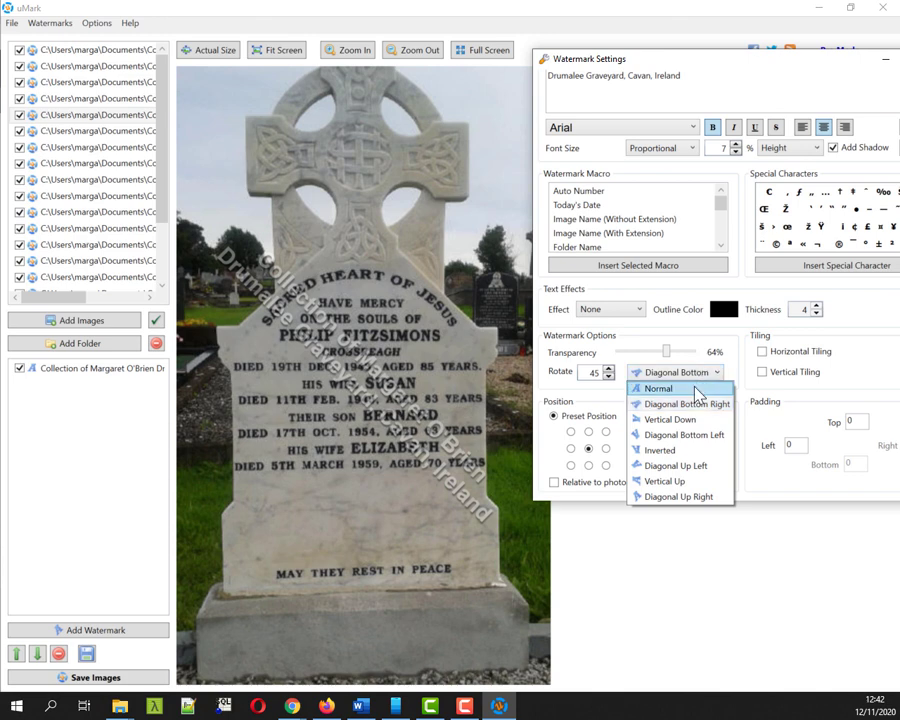
{"action": "left_click", "coordinate": [697, 390]}
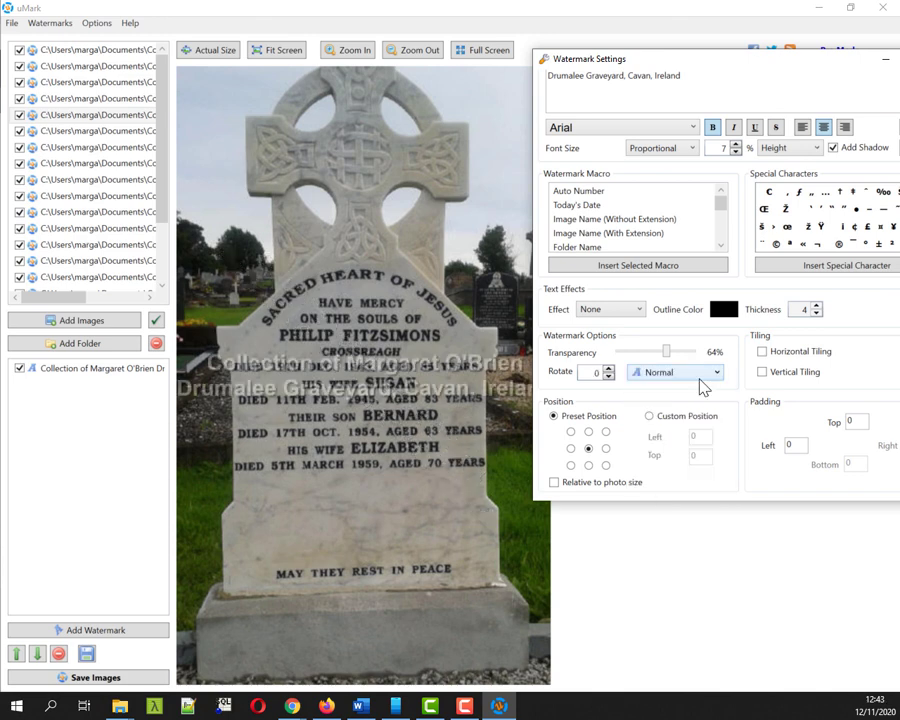
Move the caption to the top-left preset at font size 5 and about 37% transparency
{"action": "left_click", "coordinate": [572, 432]}
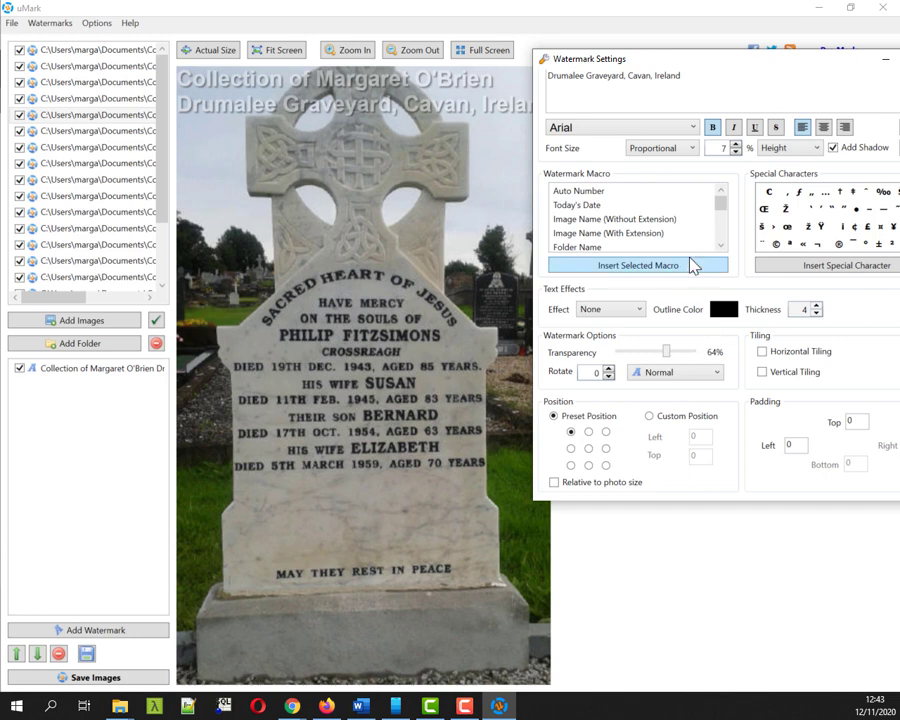
{"action": "left_click", "coordinate": [735, 152]}
{"action": "left_click", "coordinate": [735, 152]}
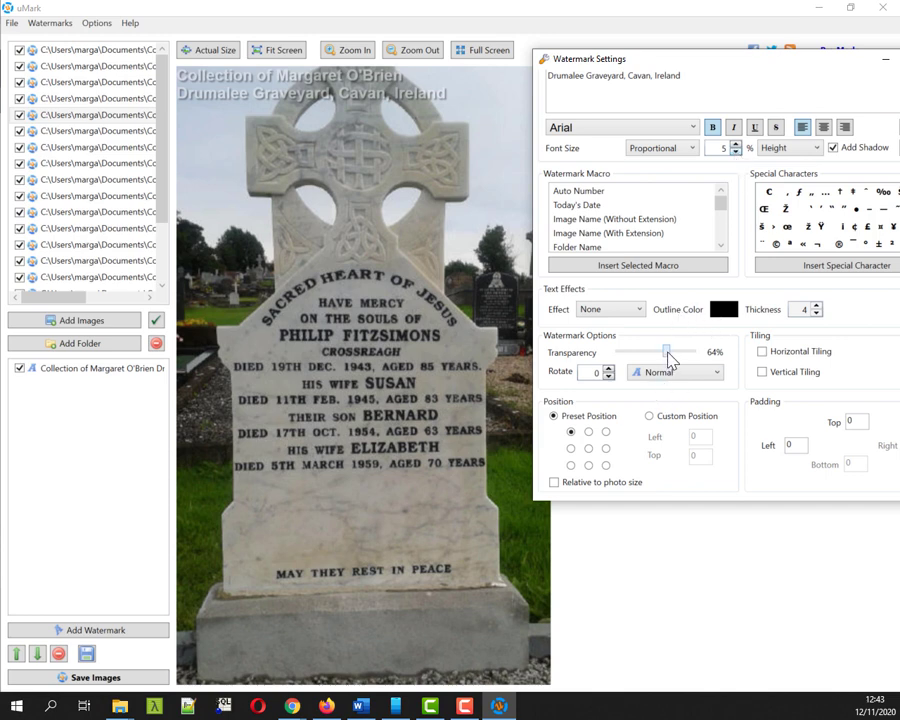
{"action": "left_click_drag", "start_coordinate": [669, 360], "coordinate": [650, 360]}
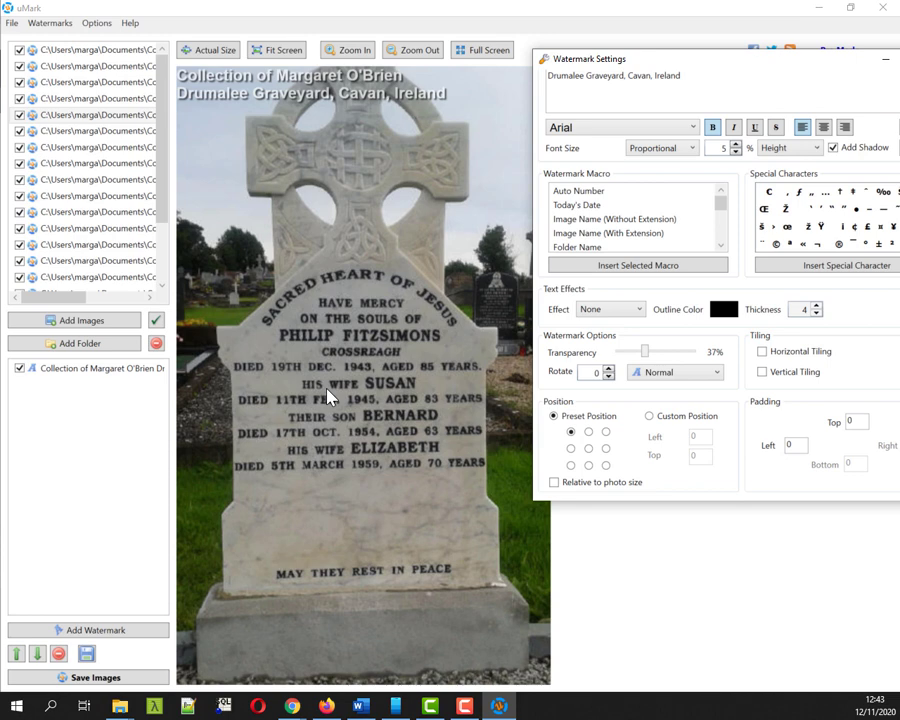
Close Watermark Settings and bring up the options for saving the watermarked images
{"action": "left_click_drag", "start_coordinate": [640, 59], "coordinate": [523, 122]}
{"action": "left_click", "coordinate": [833, 126]}
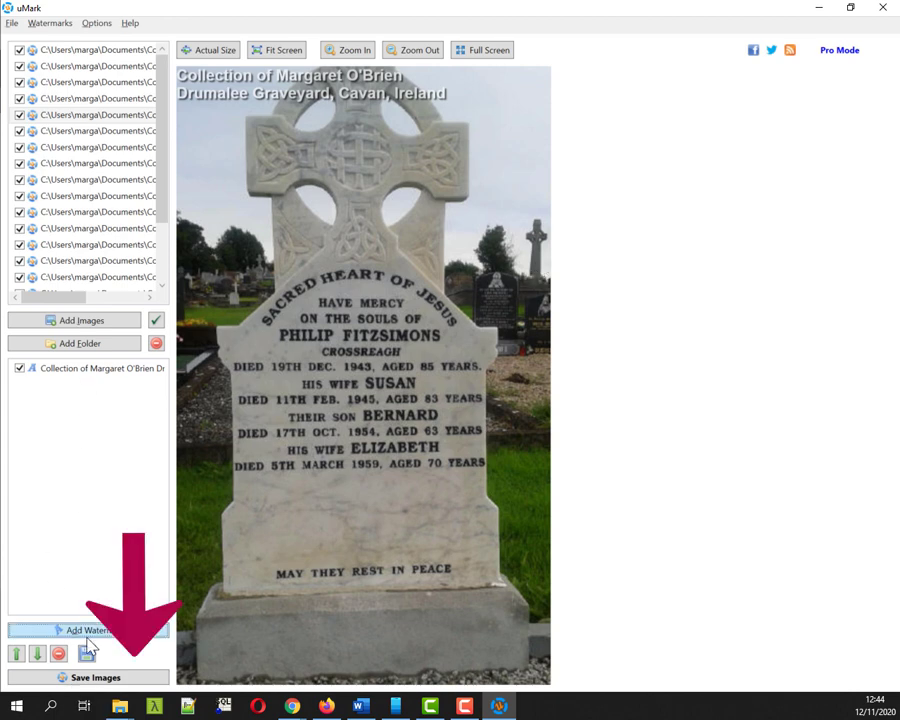
{"action": "left_click", "coordinate": [72, 677]}
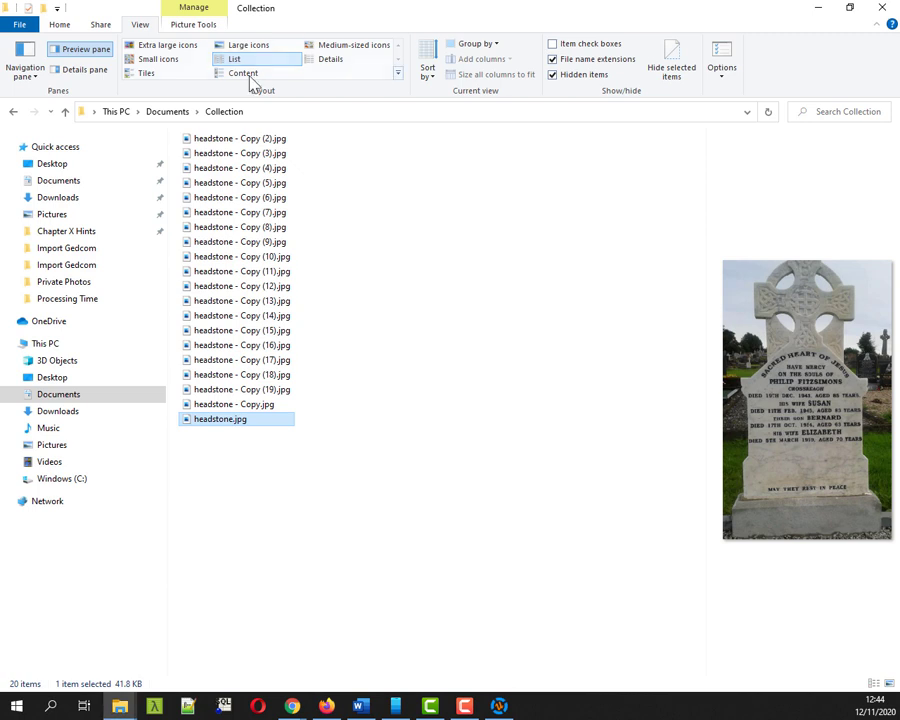
Make a new folder named Collection_Watermarked inside Documents for the output
{"action": "left_click", "coordinate": [188, 116]}
{"action": "right_click", "coordinate": [338, 319]}
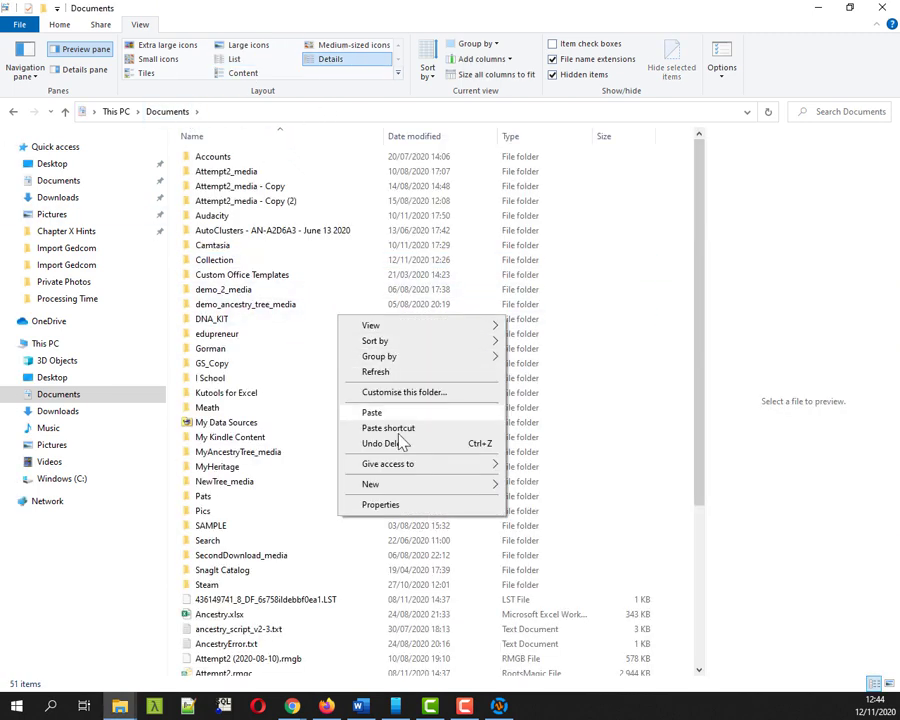
{"action": "mouse_move", "coordinate": [426, 488]}
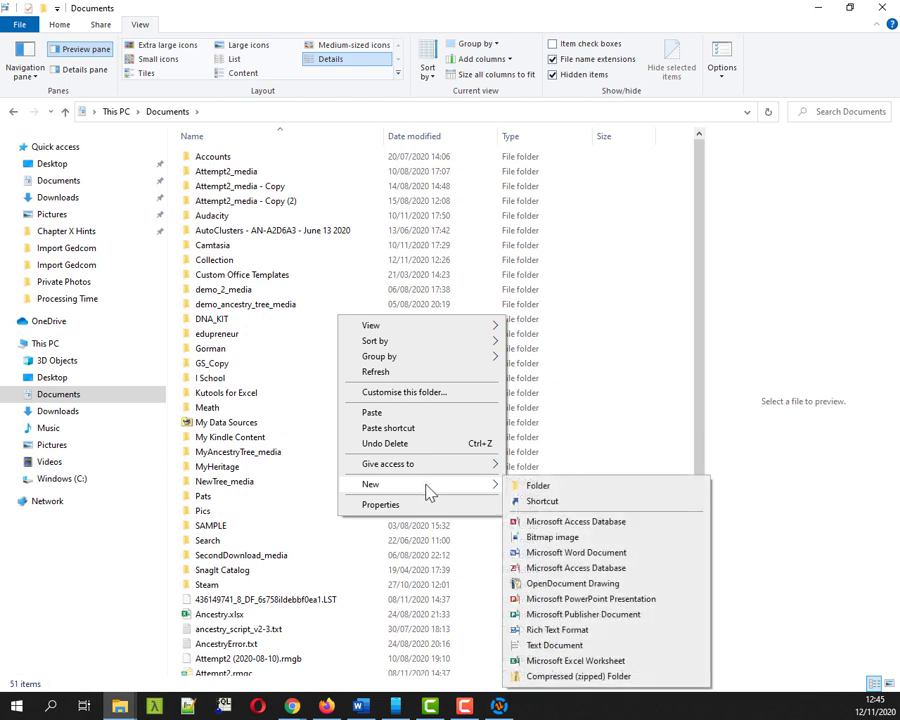
{"action": "left_click", "coordinate": [527, 490]}
{"action": "type", "text": "Collection_Waterma"}
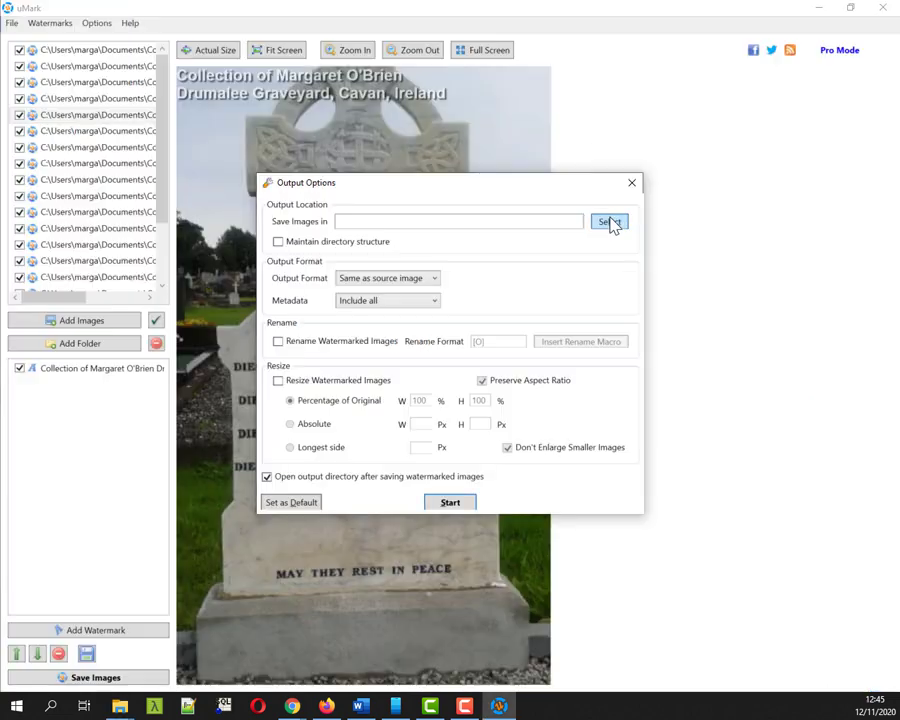
{"action": "left_click", "coordinate": [609, 221]}
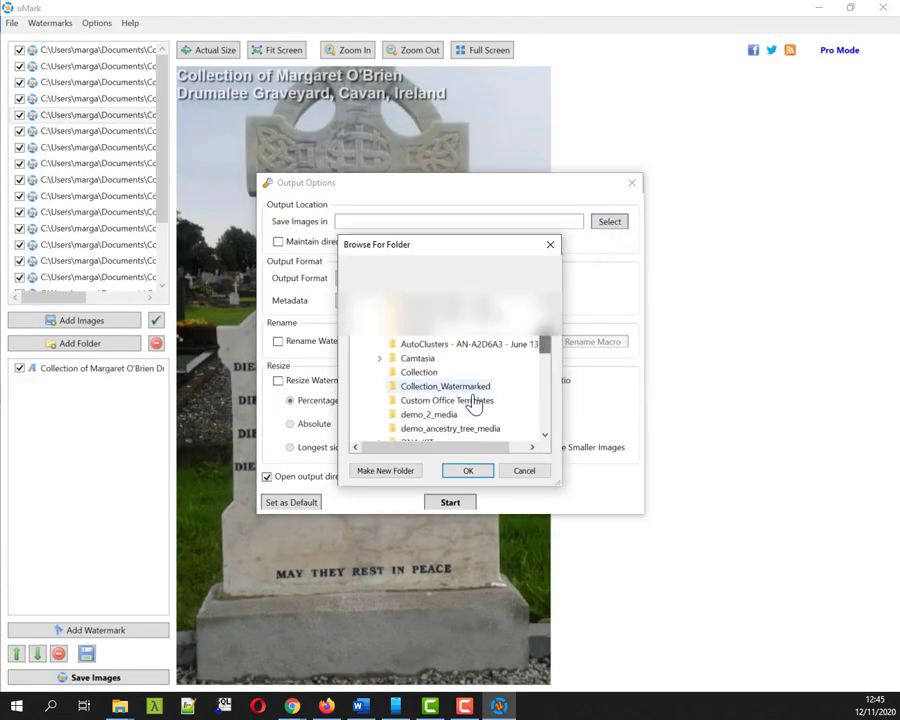
Output to Collection_Watermarked with Same as source image format and Include all metadata, then start
{"action": "left_click", "coordinate": [460, 388]}
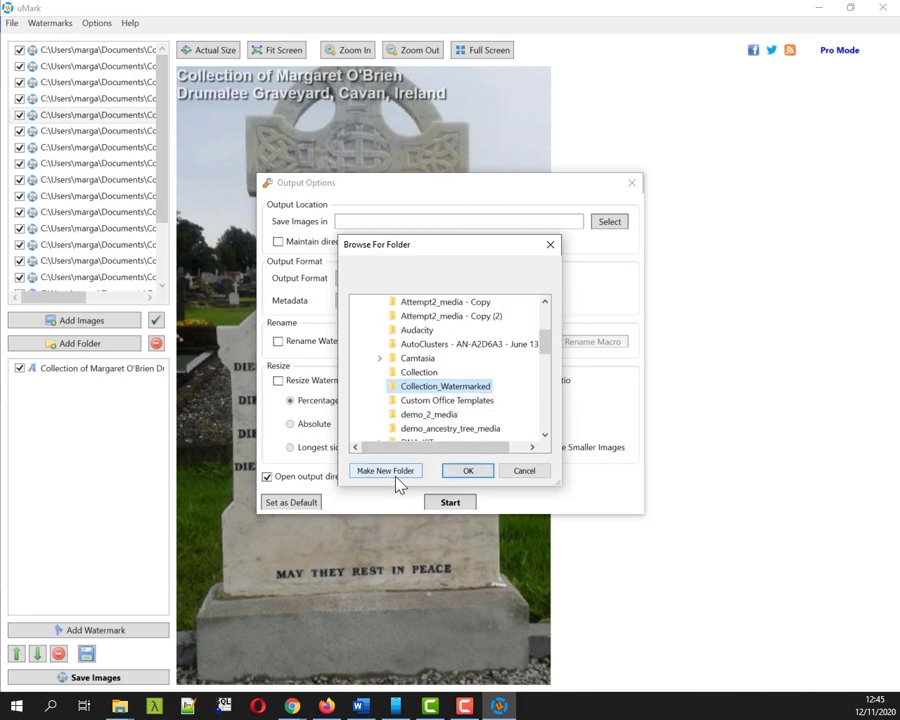
{"action": "left_click", "coordinate": [470, 472]}
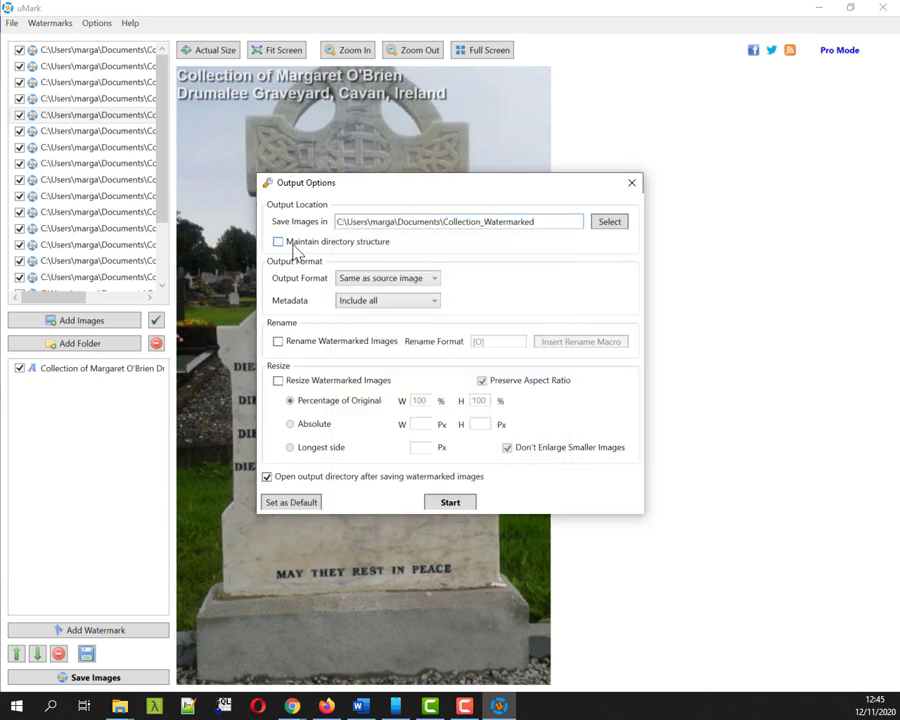
{"action": "left_click", "coordinate": [422, 284]}
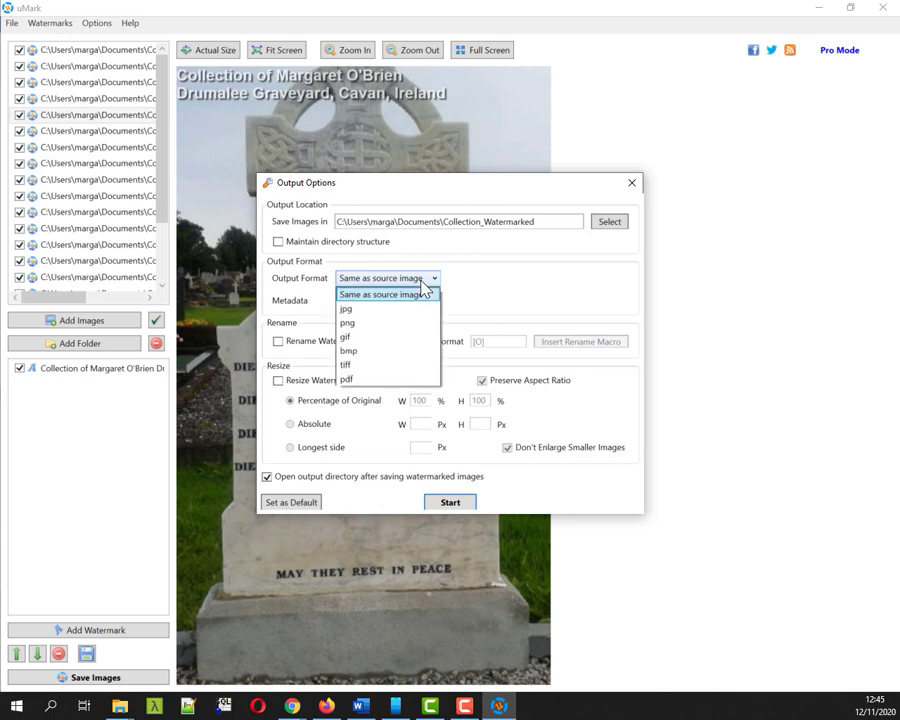
{"action": "left_click", "coordinate": [425, 290]}
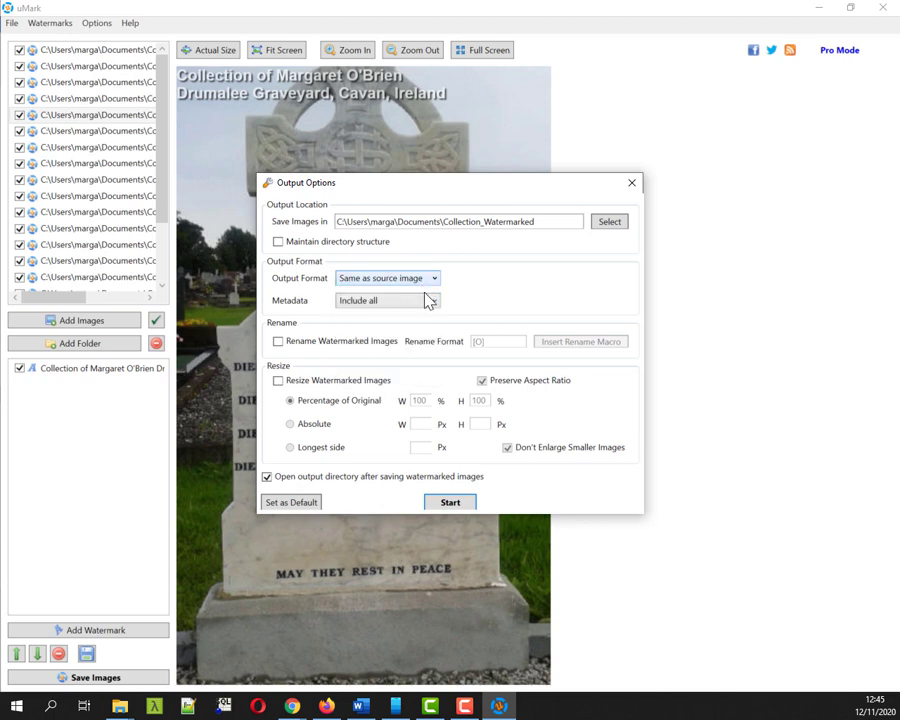
{"action": "left_click", "coordinate": [433, 310]}
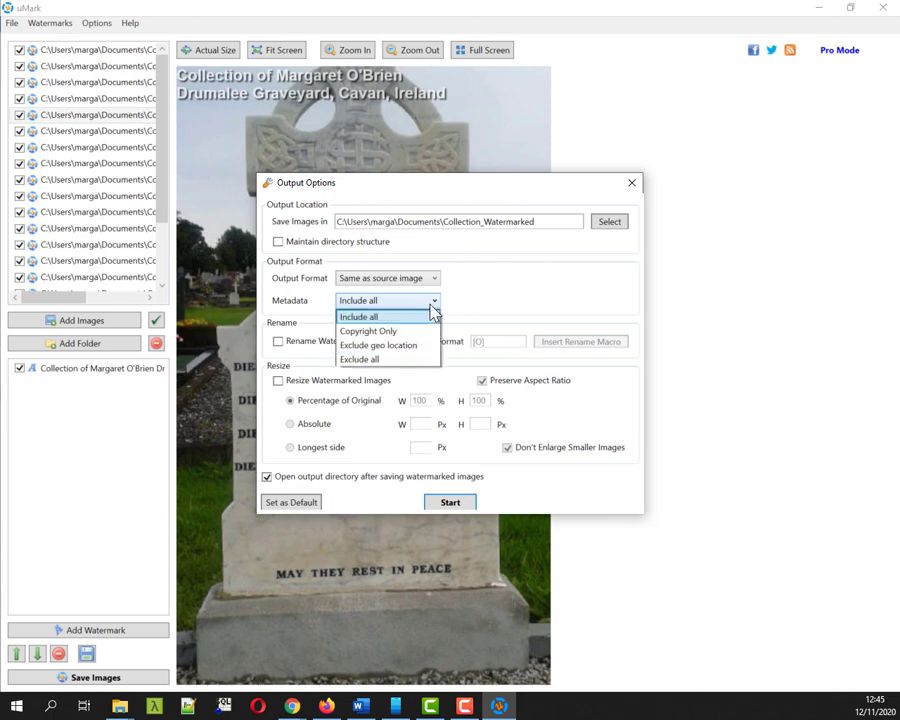
{"action": "left_click", "coordinate": [432, 312]}
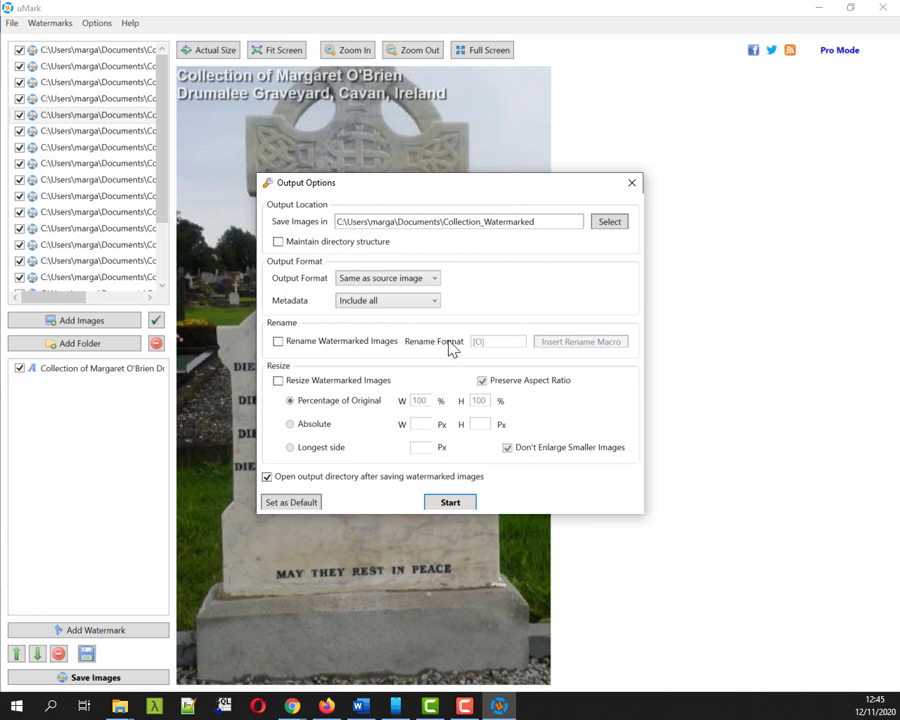
{"action": "left_click", "coordinate": [450, 503]}
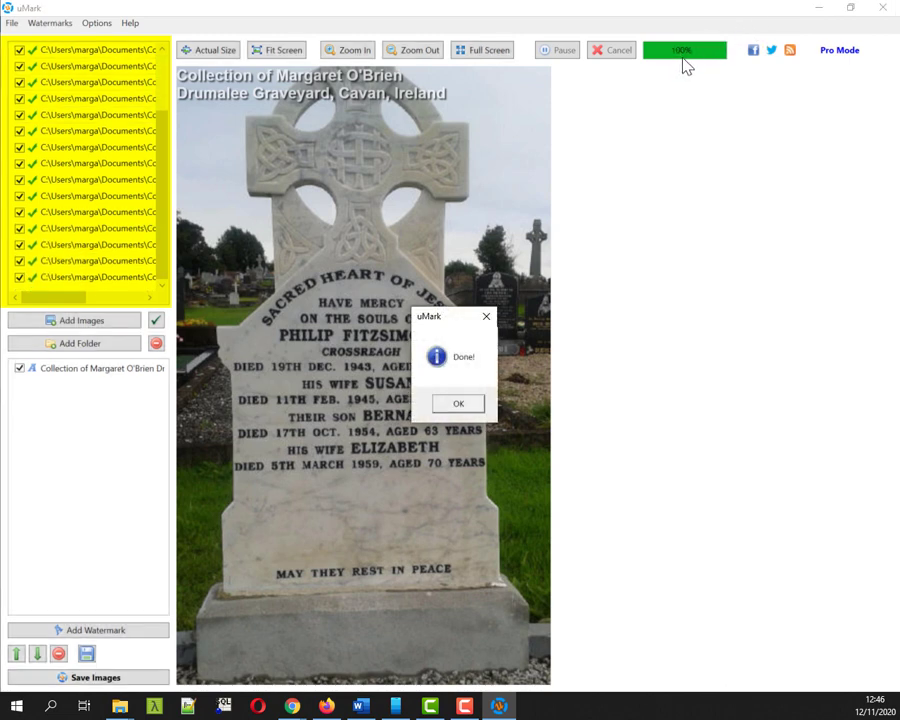
Dismiss the Done! message and open headstone - Copy (10).jpg from the Collection_Watermarked folder
{"action": "left_click", "coordinate": [466, 409]}
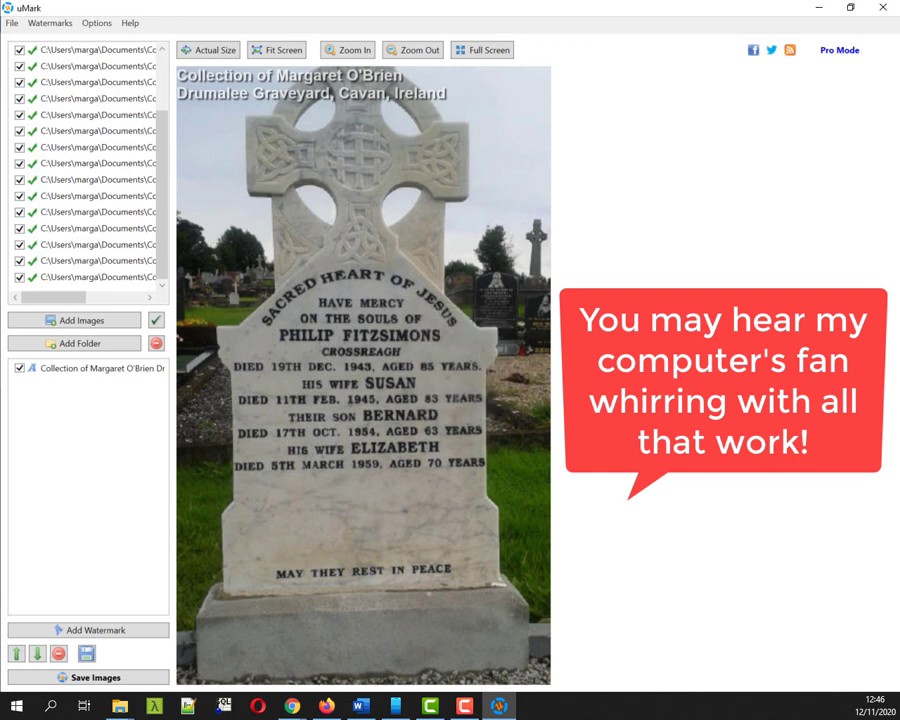
{"action": "key", "text": "alt"}
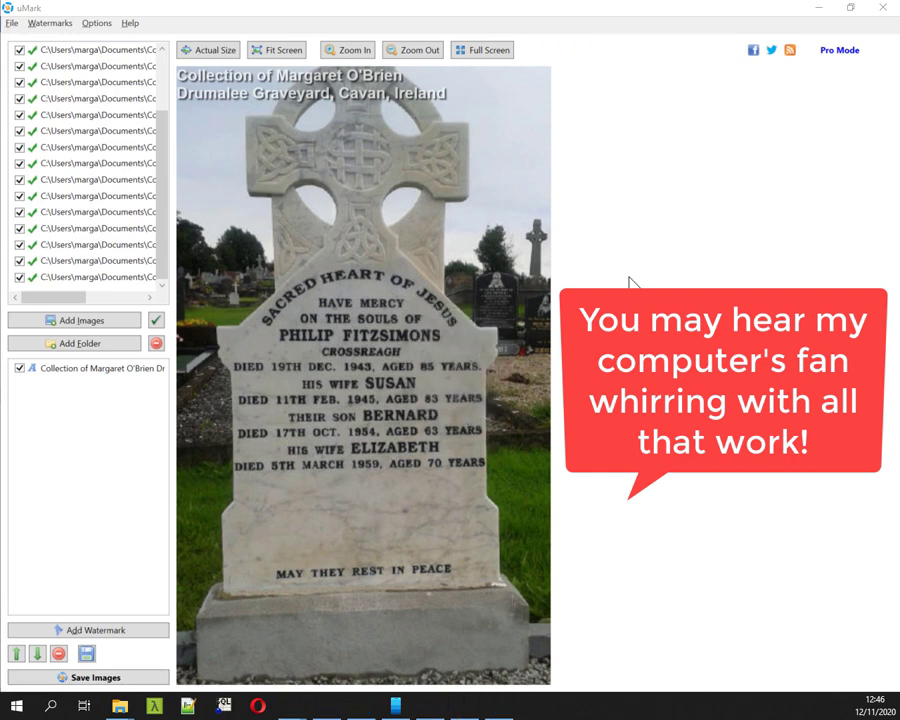
{"action": "key", "text": "alt+Tab"}
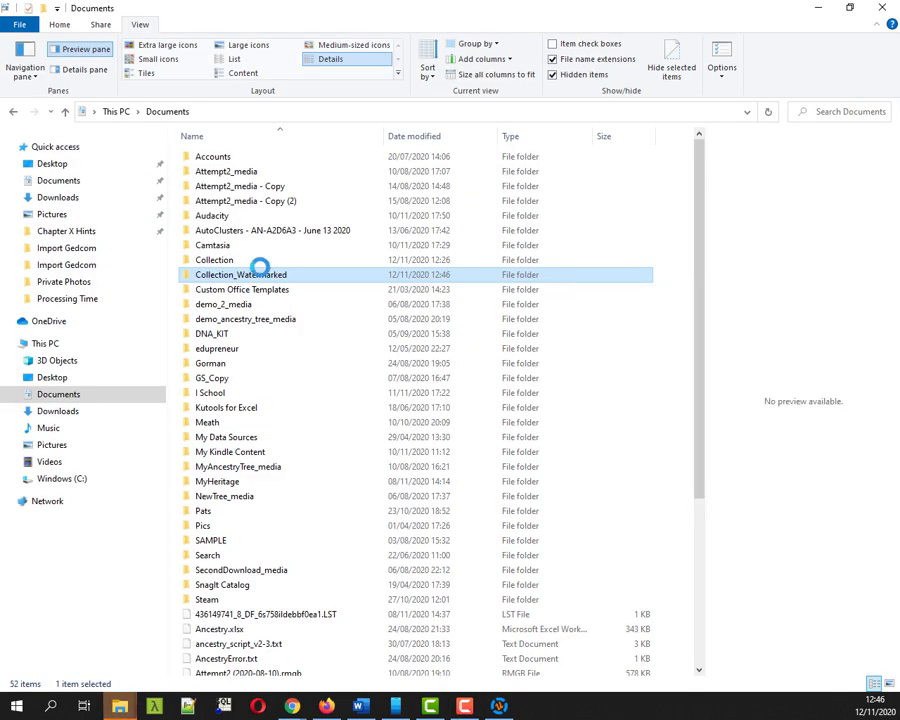
{"action": "double_click", "coordinate": [291, 277]}
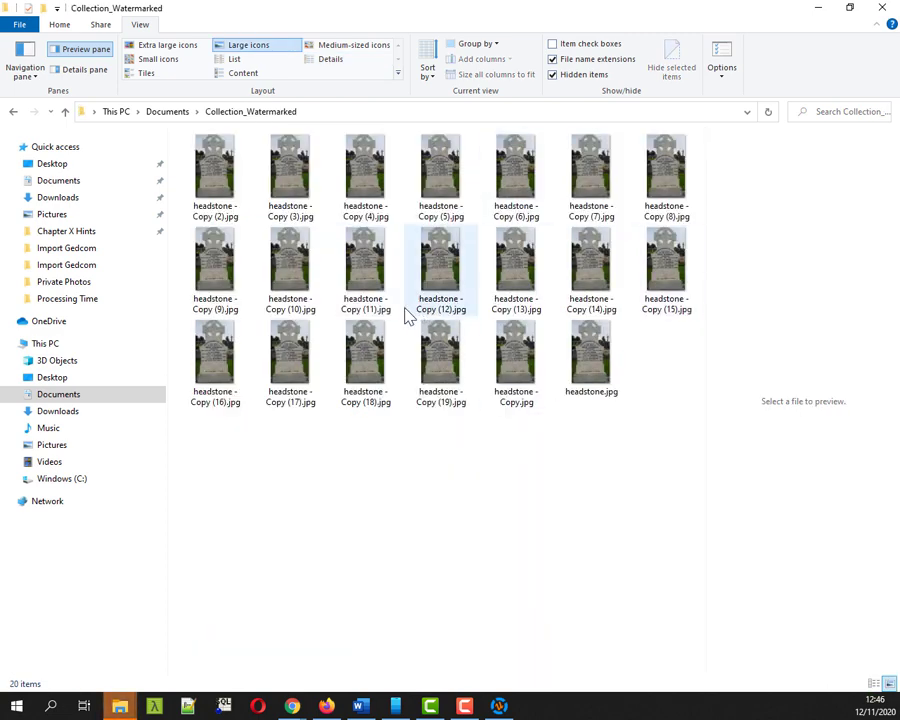
{"action": "double_click", "coordinate": [287, 270]}
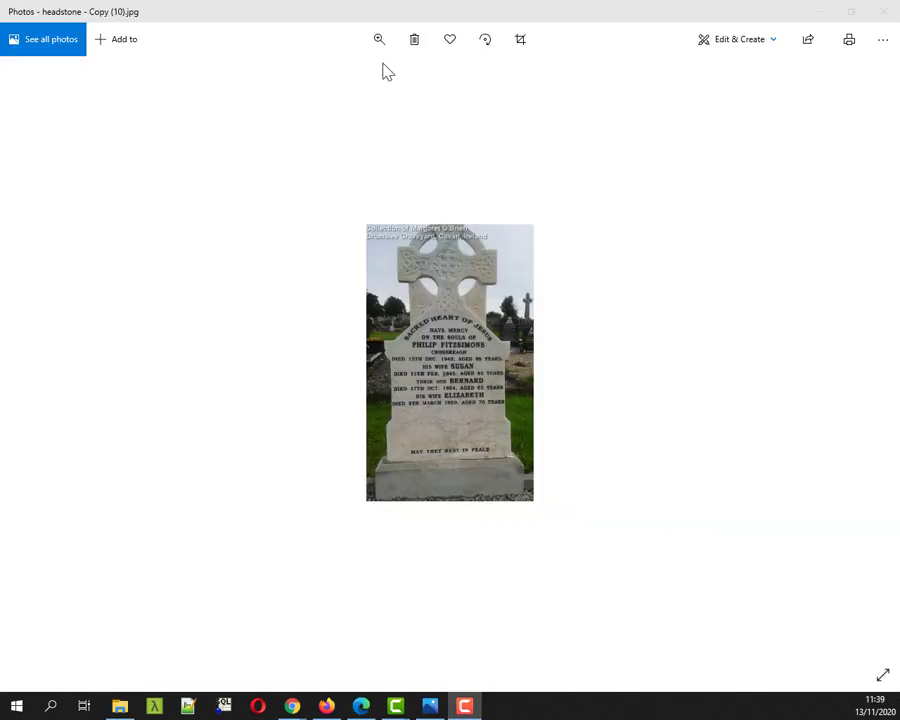
Zoom into the photo to read the top-left caption ending 'Drumalee Graveyard, Cavan, Ireland'
{"action": "left_click", "coordinate": [378, 40]}
{"action": "left_click_drag", "start_coordinate": [320, 80], "coordinate": [355, 92]}
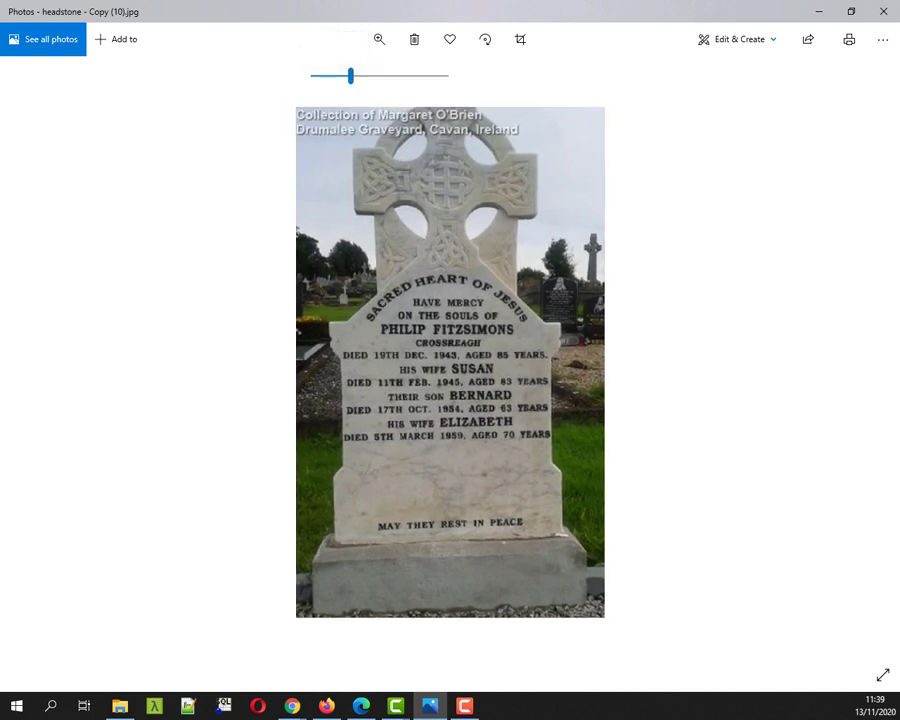